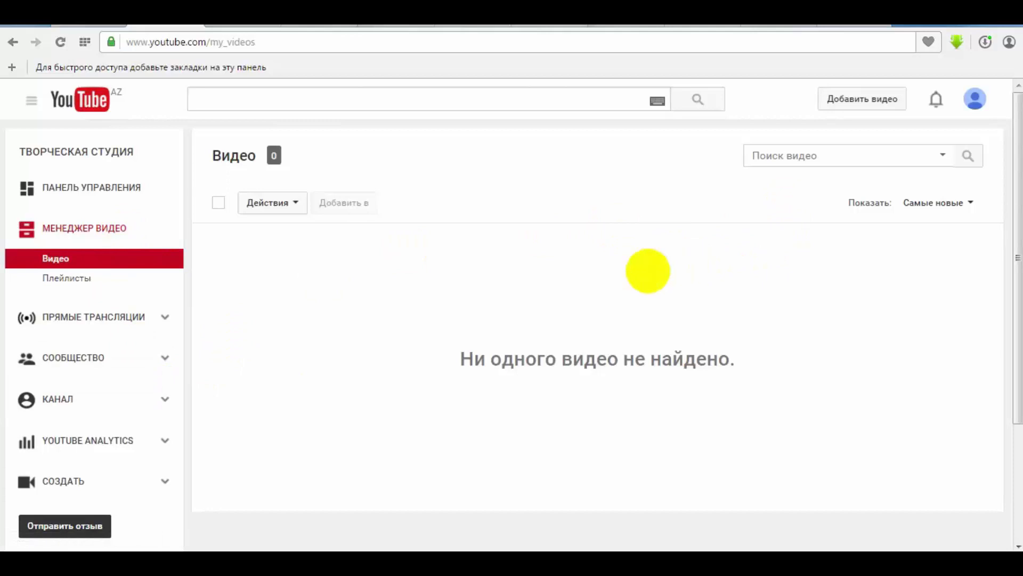
# Step: Open the channel's Creator Studio dashboard and dismiss the widget setup tip
pyautogui.click(975, 100)
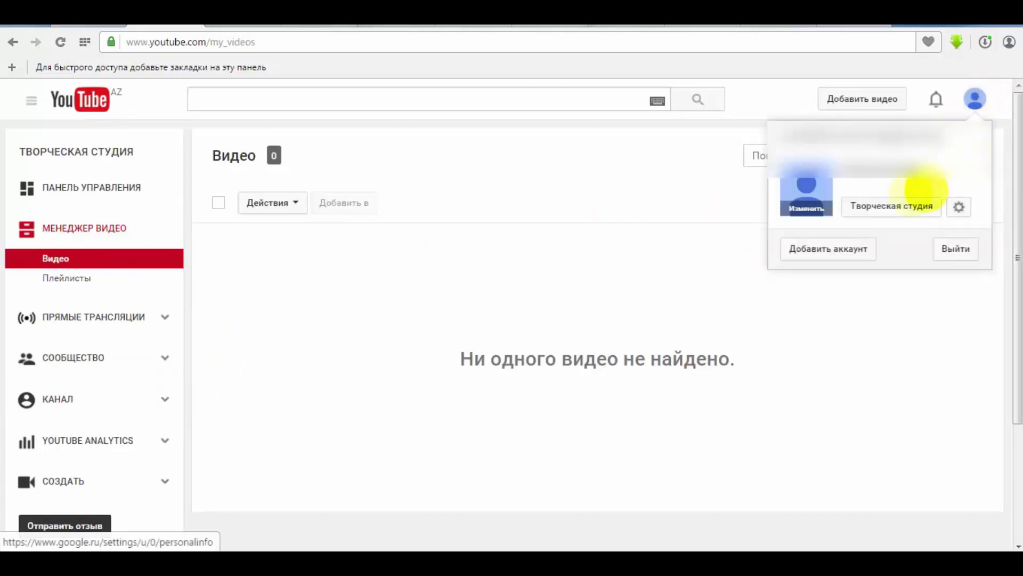
pyautogui.click(884, 205)
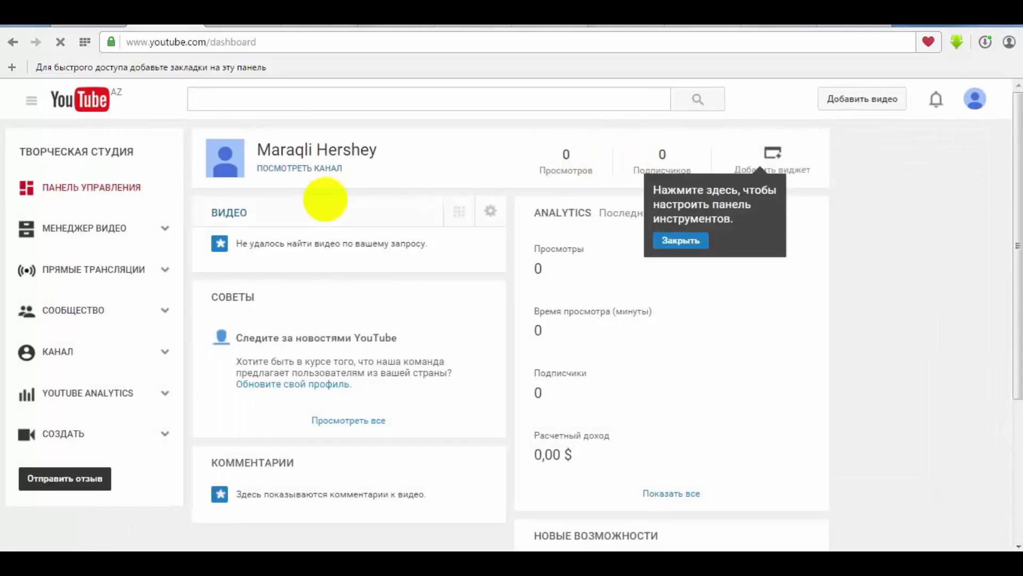
pyautogui.click(678, 238)
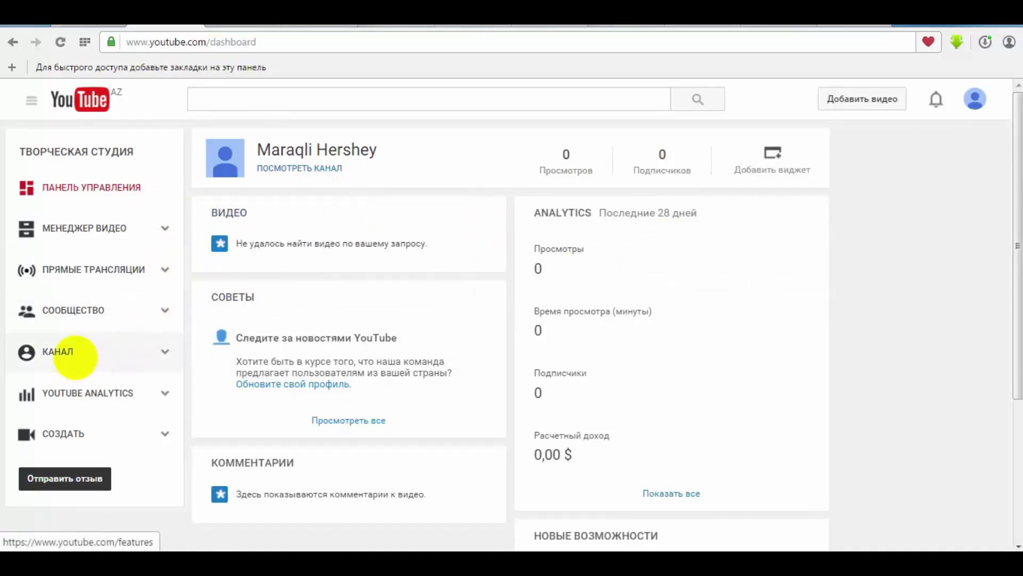
# Step: Open the channel's advanced settings (Дополнительно) in Creator Studio
pyautogui.click(74, 355)
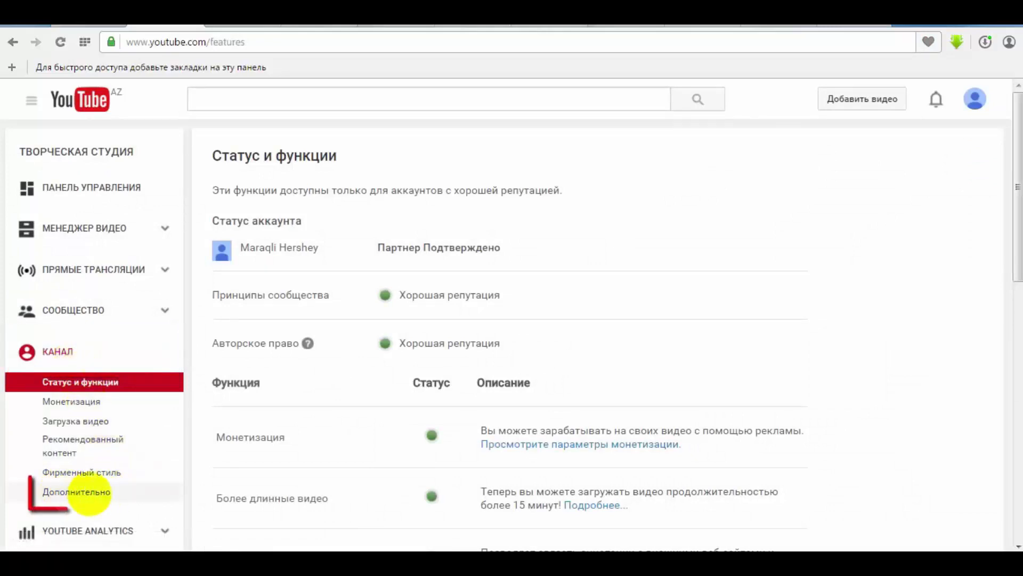
pyautogui.click(38, 489)
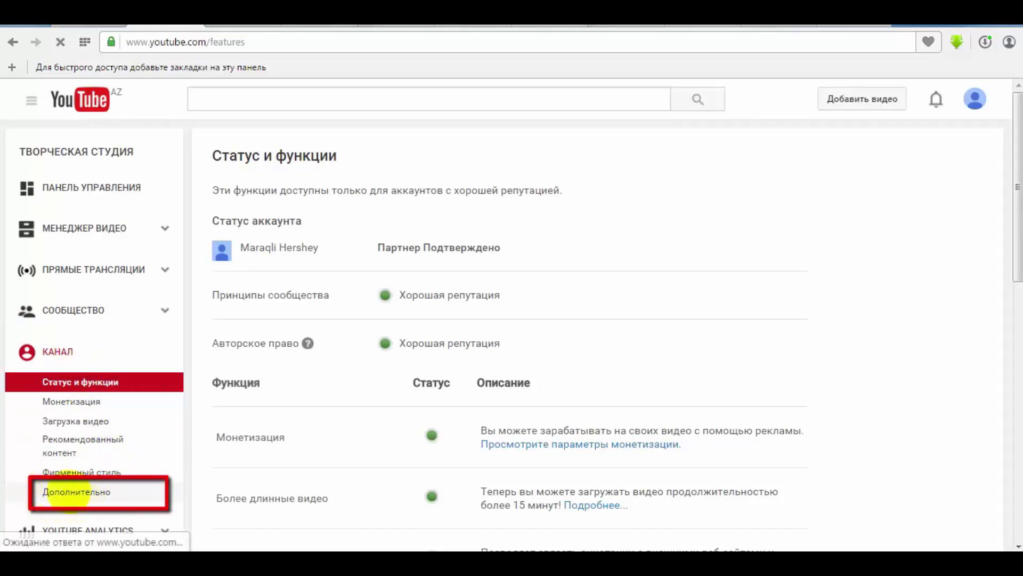
pyautogui.click(86, 488)
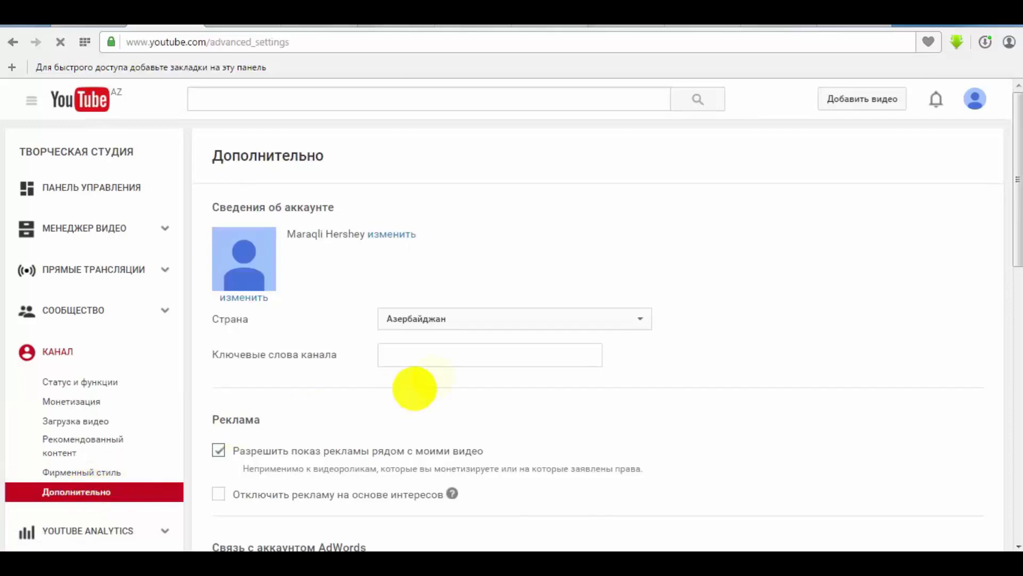
# Step: Start linking an AdWords account to the channel and open the AdWords for video site from the linking dialog
pyautogui.moveTo(1005, 238); pyautogui.dragTo(998, 325)
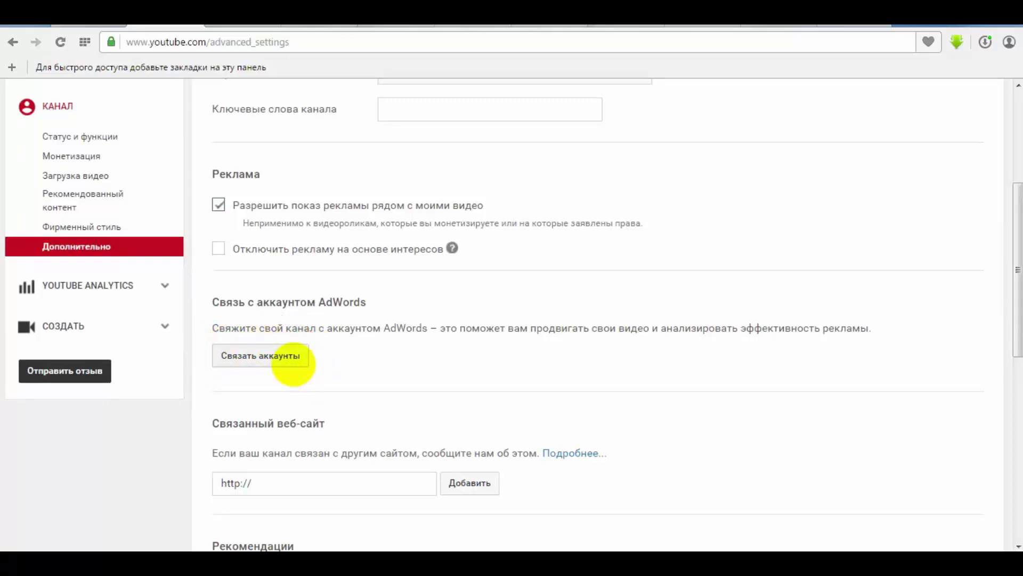
pyautogui.click(274, 356)
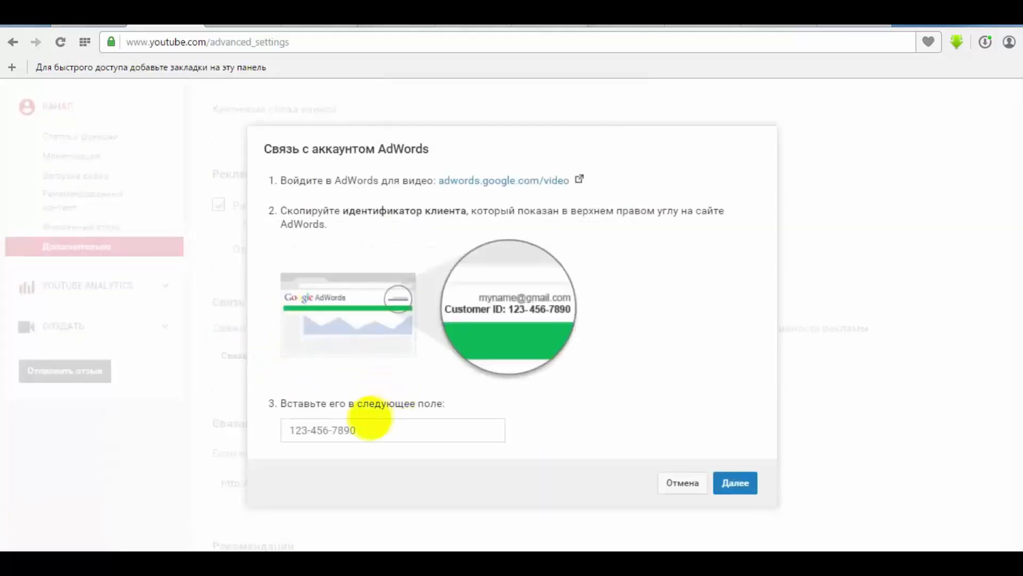
pyautogui.click(362, 427)
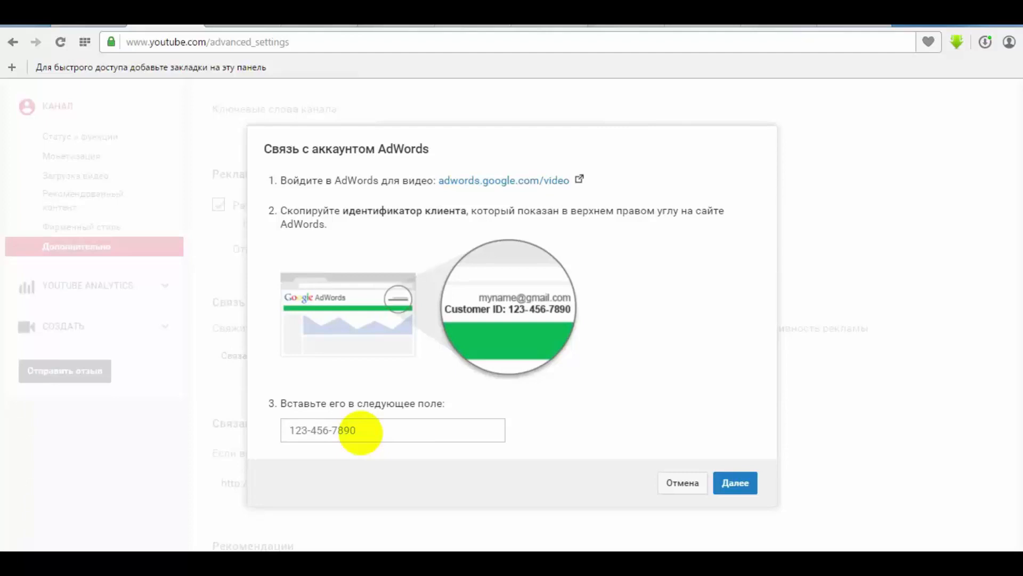
pyautogui.click(358, 431)
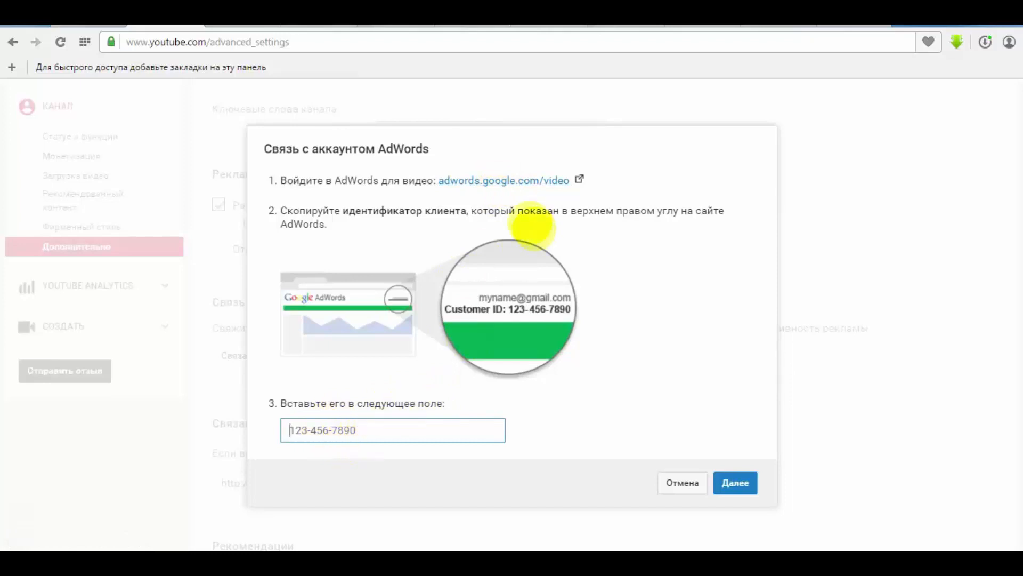
pyautogui.click(461, 180)
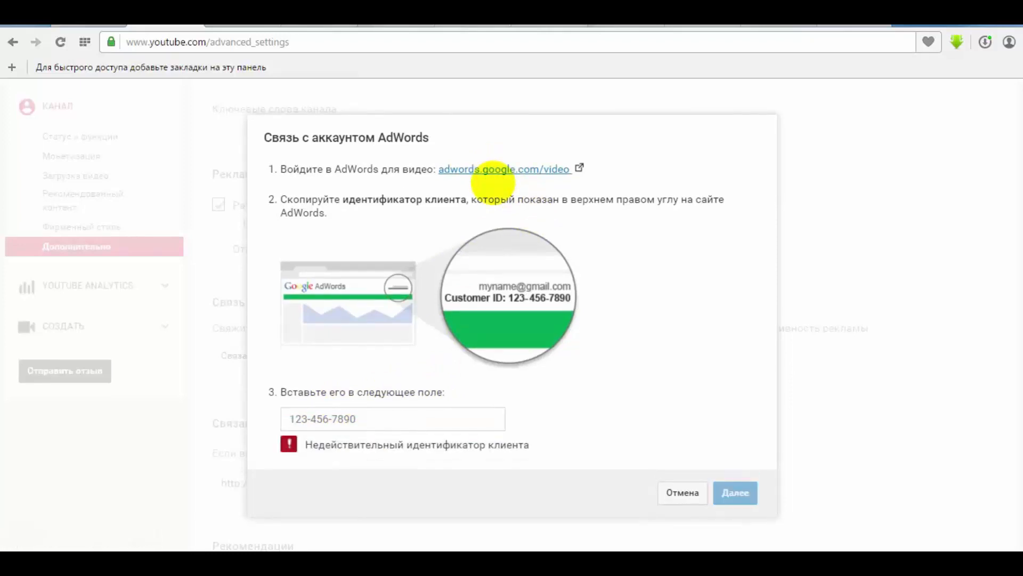
pyautogui.click(490, 168)
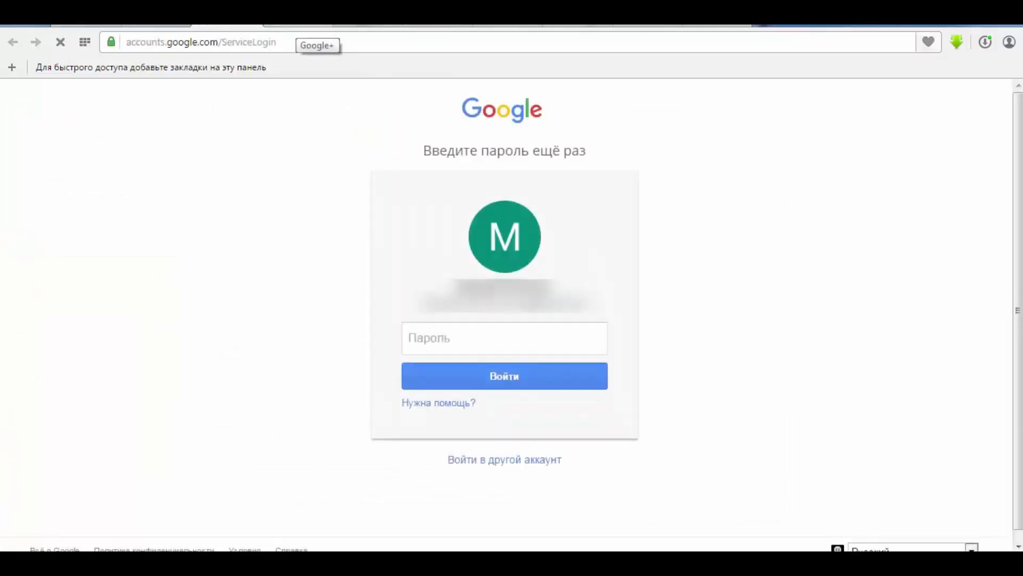
# Step: Enter the Google account password and sign in to AdWords
pyautogui.click(429, 343)
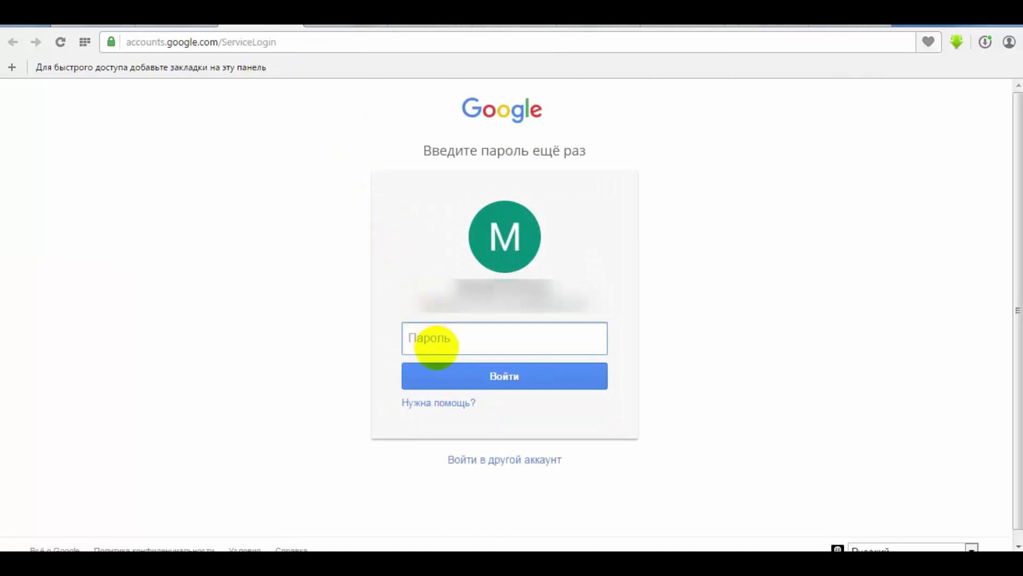
pyautogui.write('•••••••••')
pyautogui.click(507, 375)
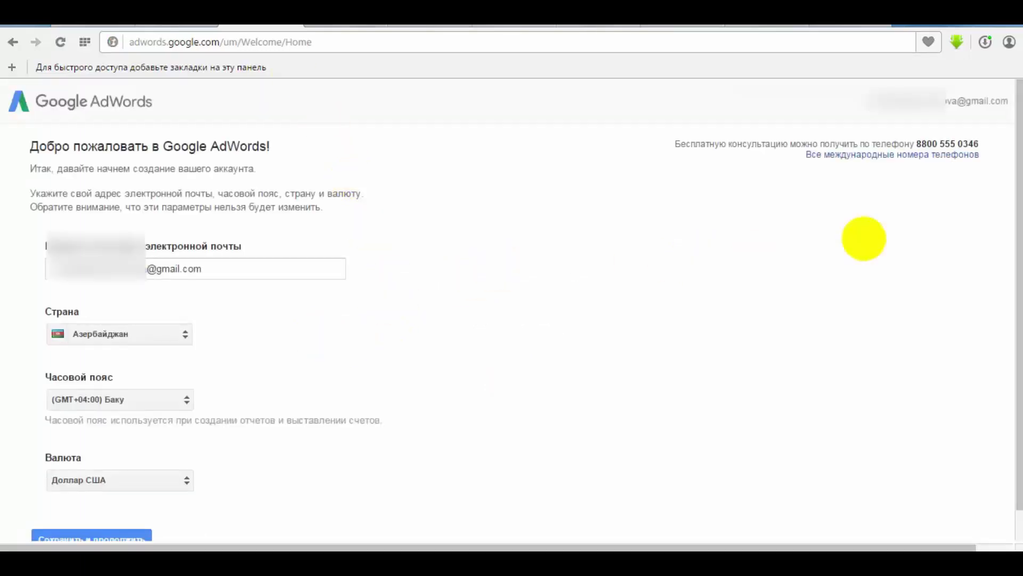
# Step: Save the new AdWords account's preset country, time zone and currency, and start creating the first campaign
pyautogui.scroll(-1, 1001, 270)
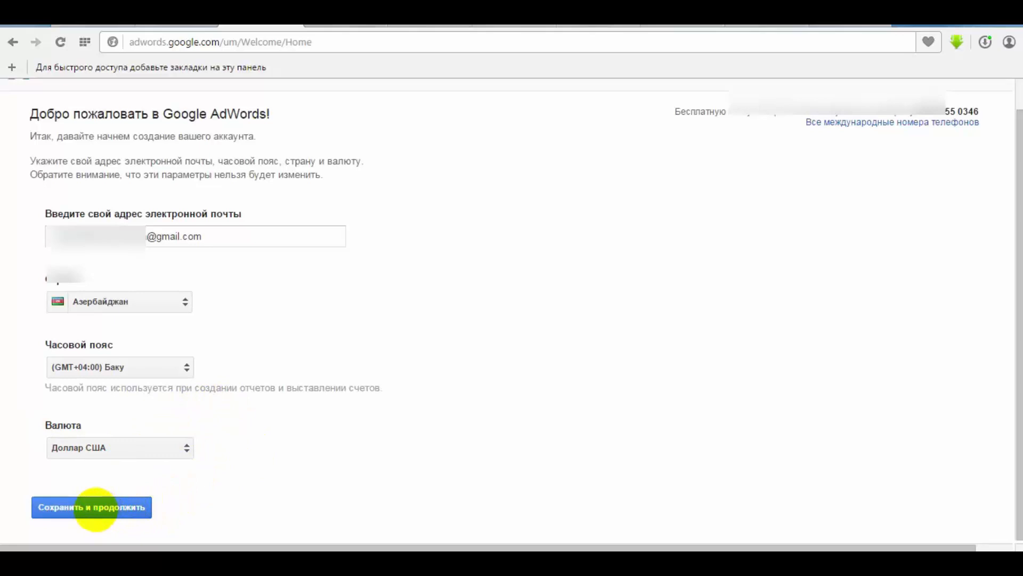
pyautogui.click(96, 507)
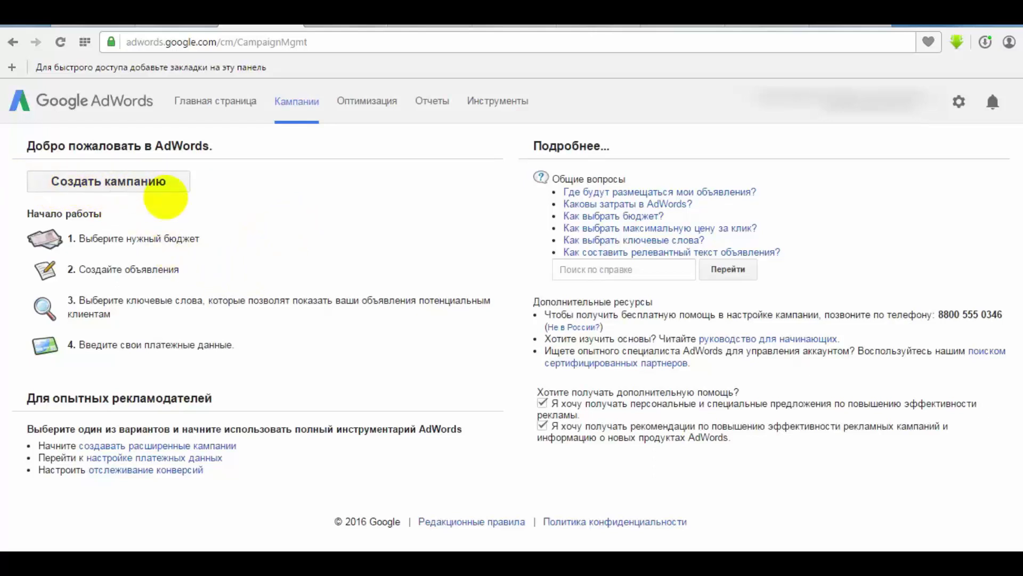
pyautogui.click(125, 183)
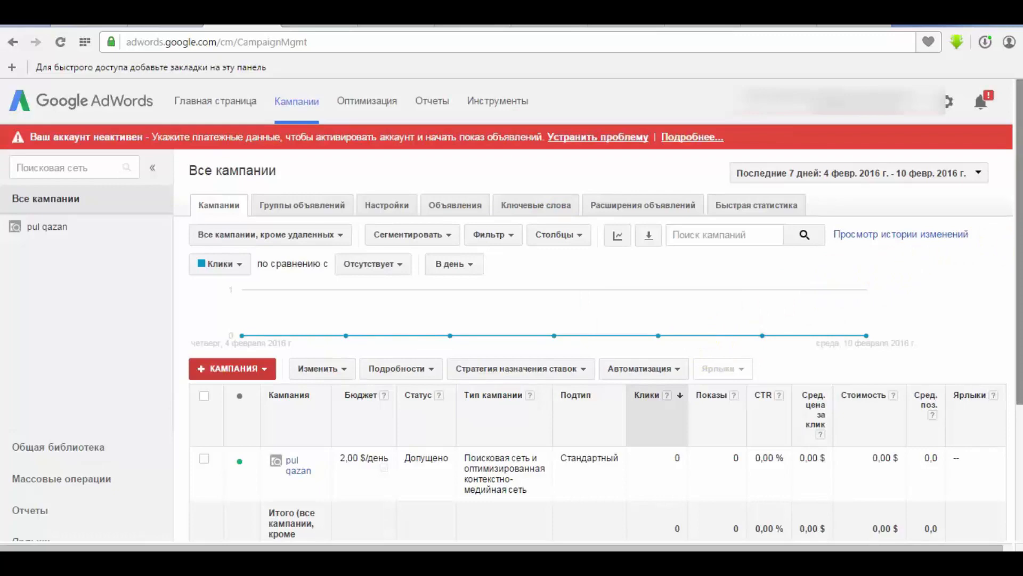
# Step: Start a new campaign of the Видео type from the list of all campaigns
pyautogui.scroll(-3, 1007, 338)
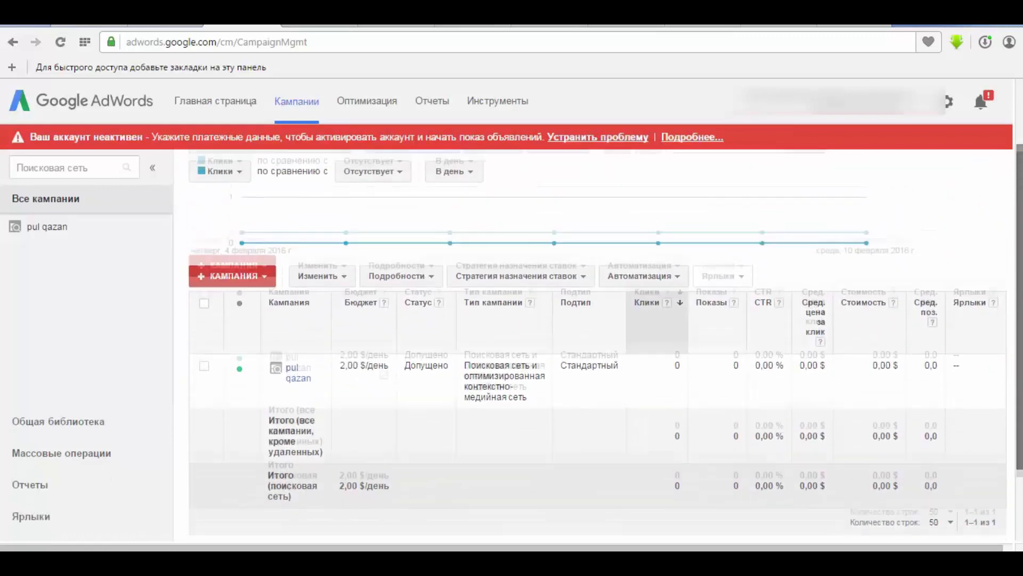
pyautogui.moveTo(1019, 338); pyautogui.dragTo(1019, 322)
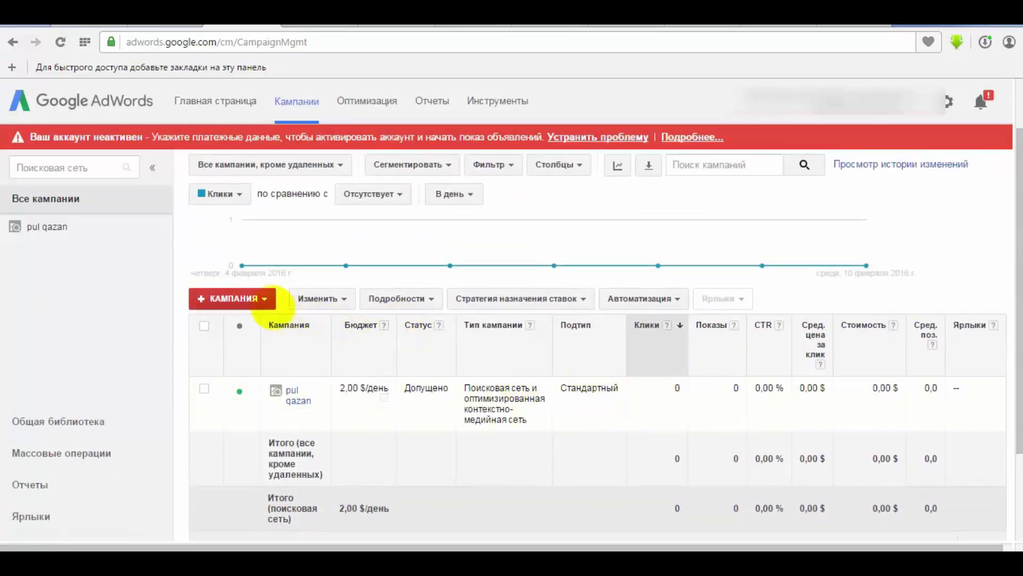
pyautogui.click(260, 298)
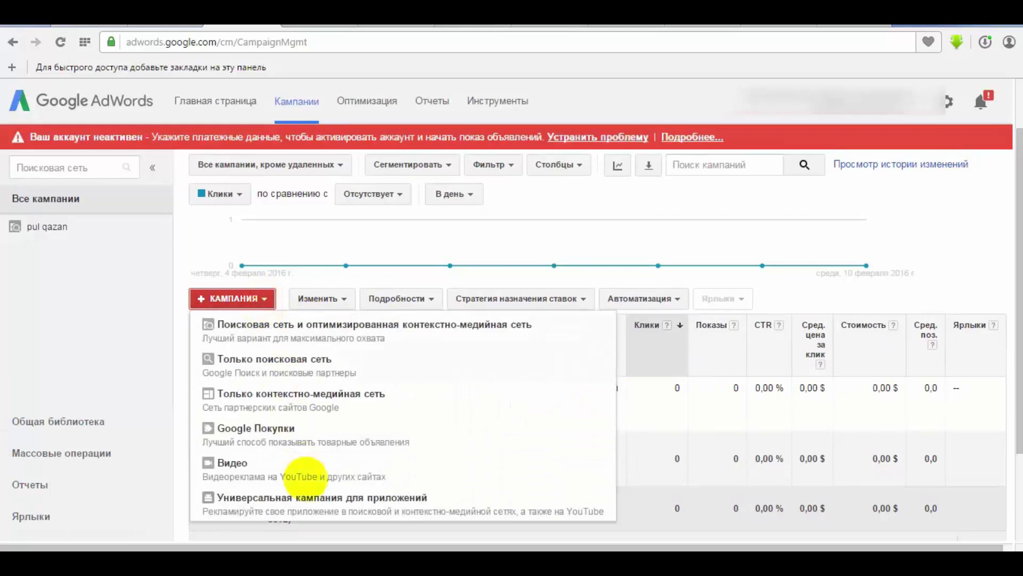
pyautogui.click(261, 465)
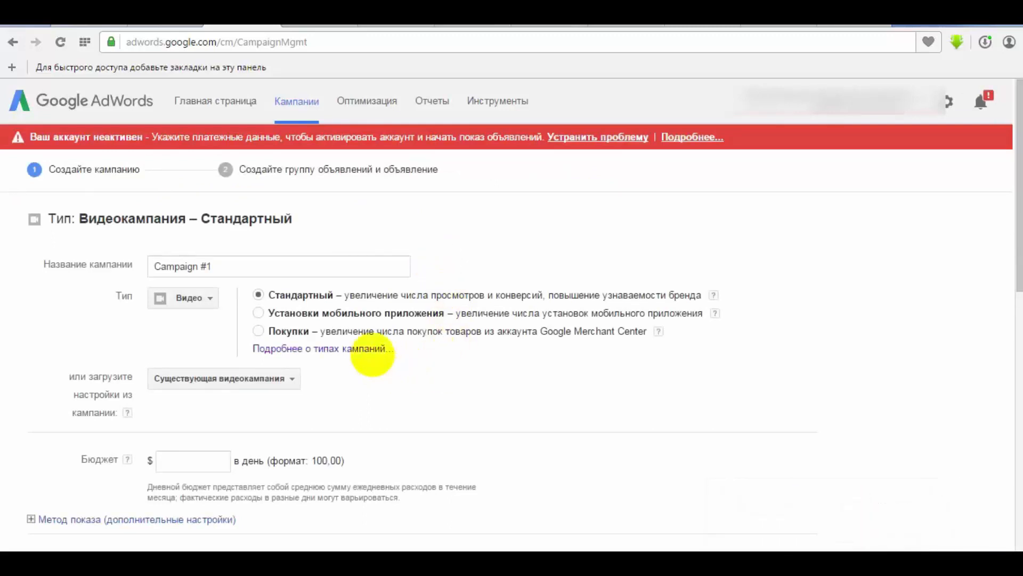
# Step: Name the new video campaign "pul qazan"
pyautogui.click(216, 266)
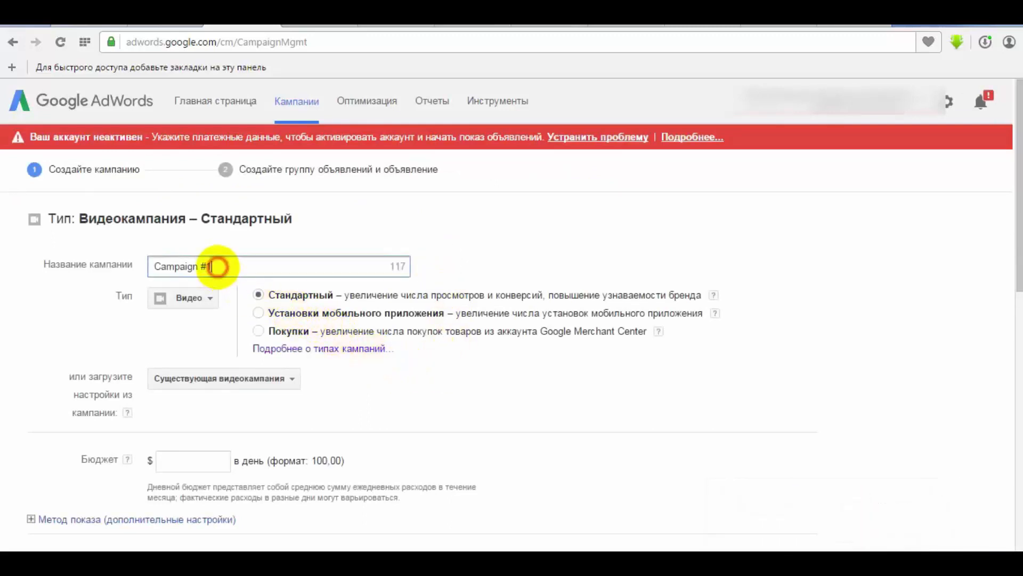
pyautogui.press('BackSpace')
pyautogui.press('BackSpace')
pyautogui.press('BackSpace')
pyautogui.press('BackSpace')
pyautogui.press('BackSpace')
pyautogui.press('BackSpace')
pyautogui.press('BackSpace')
pyautogui.press('BackSpace')
pyautogui.press('BackSpace')
pyautogui.press('BackSpace')
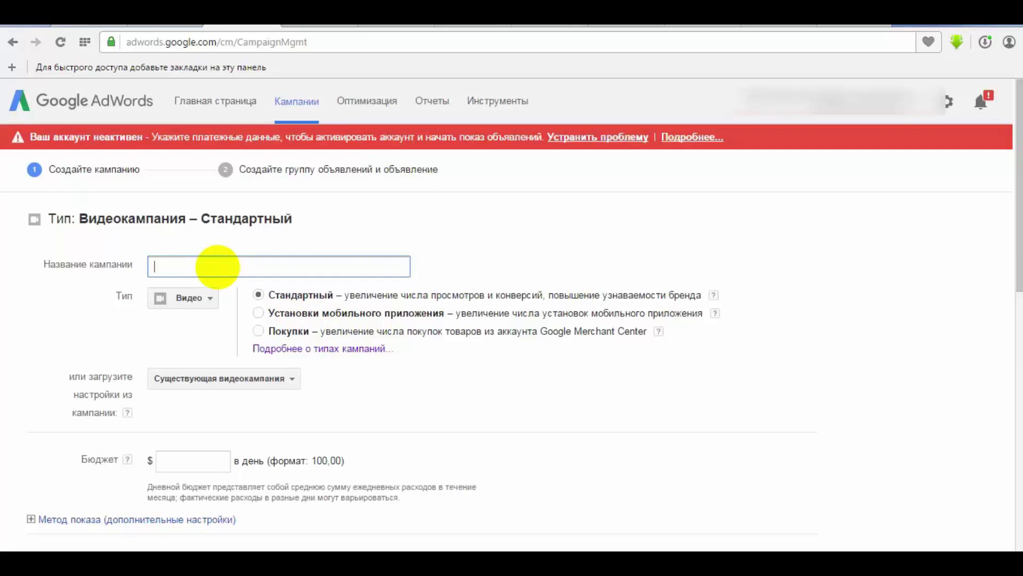
pyautogui.write('pul qazan')
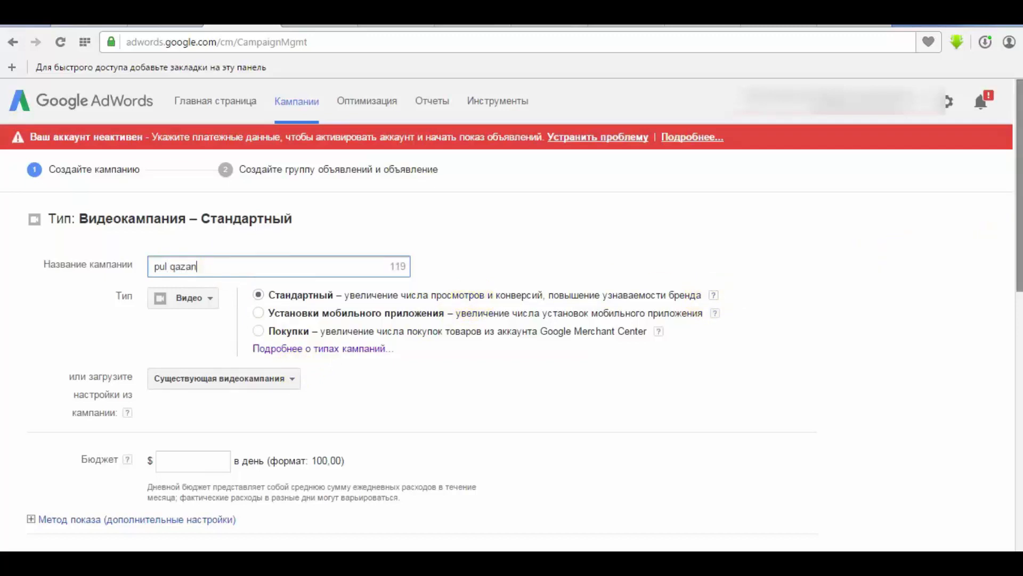
# Step: Set the campaign's daily budget to 2.00 $ and submit the settings with the remaining options at their defaults
pyautogui.moveTo(1018, 242); pyautogui.dragTo(1018, 304)
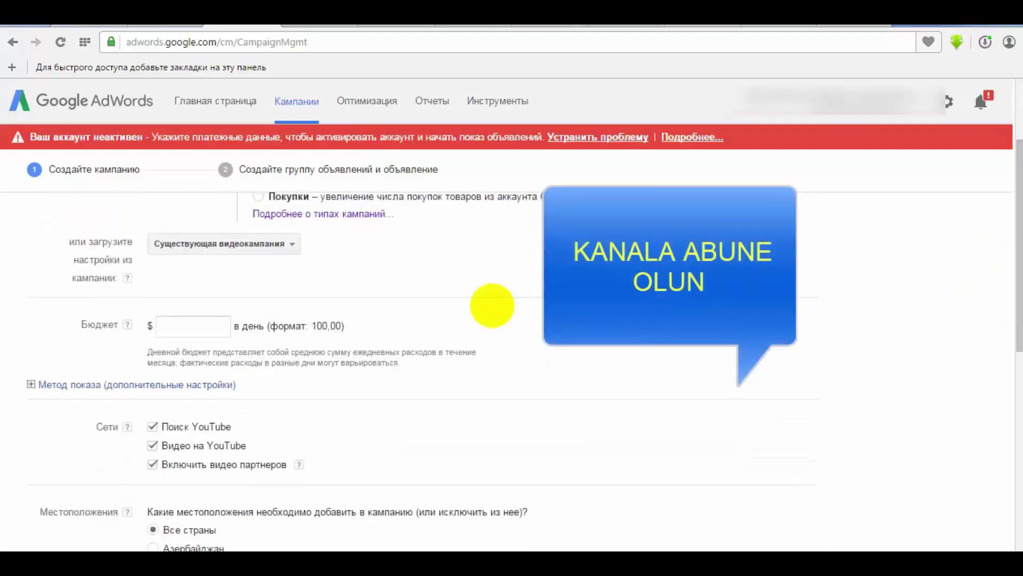
pyautogui.click(206, 328)
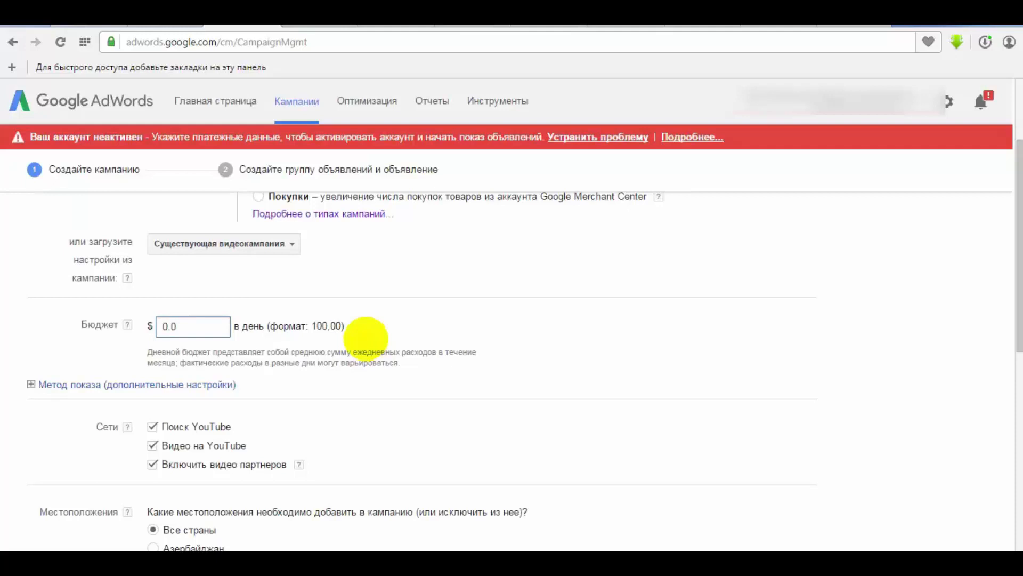
pyautogui.write('22')
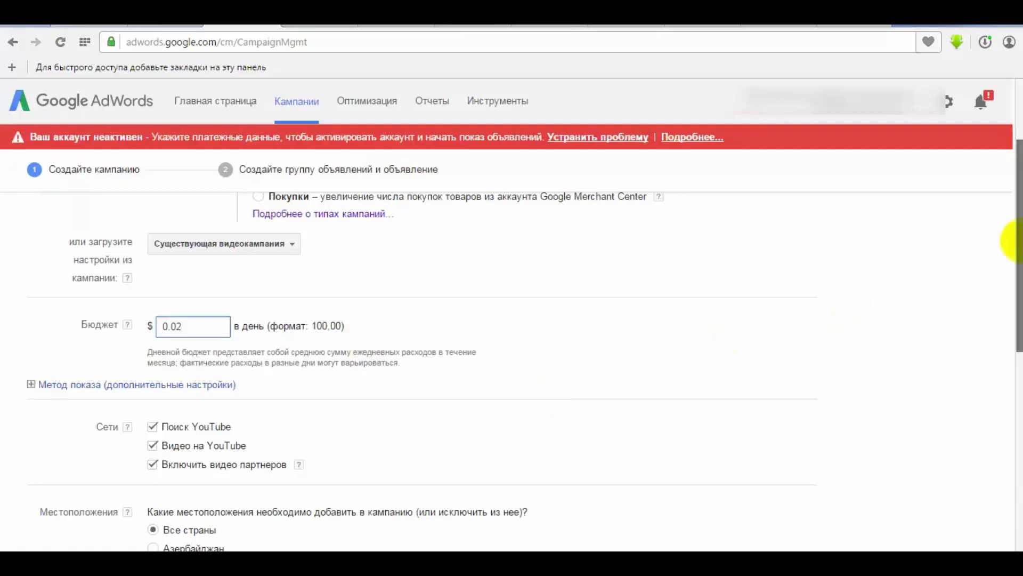
pyautogui.moveTo(1018, 240); pyautogui.dragTo(948, 361)
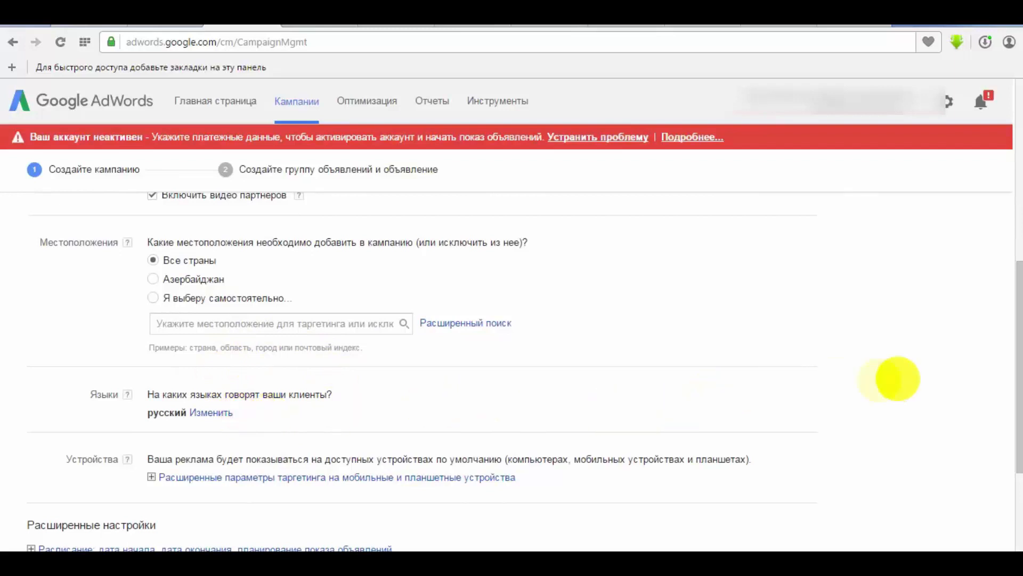
pyautogui.moveTo(1019, 319); pyautogui.dragTo(1006, 391)
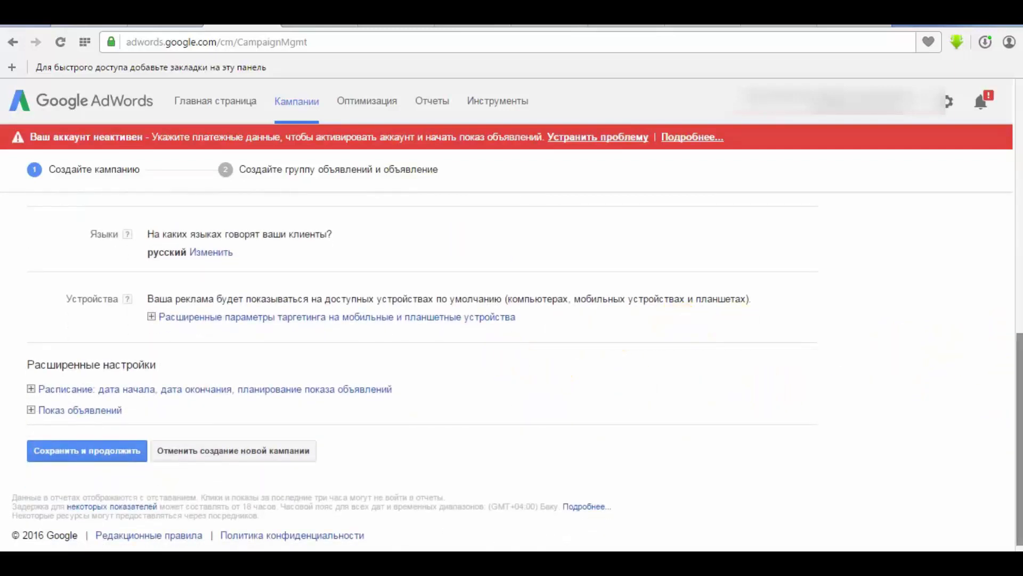
pyautogui.moveTo(1016, 418); pyautogui.dragTo(982, 400)
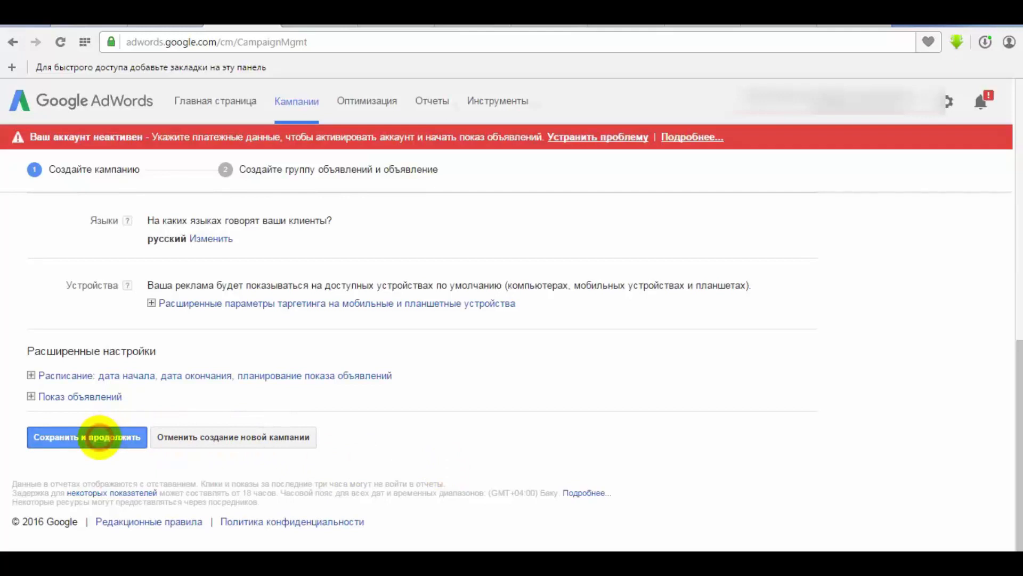
pyautogui.click(99, 437)
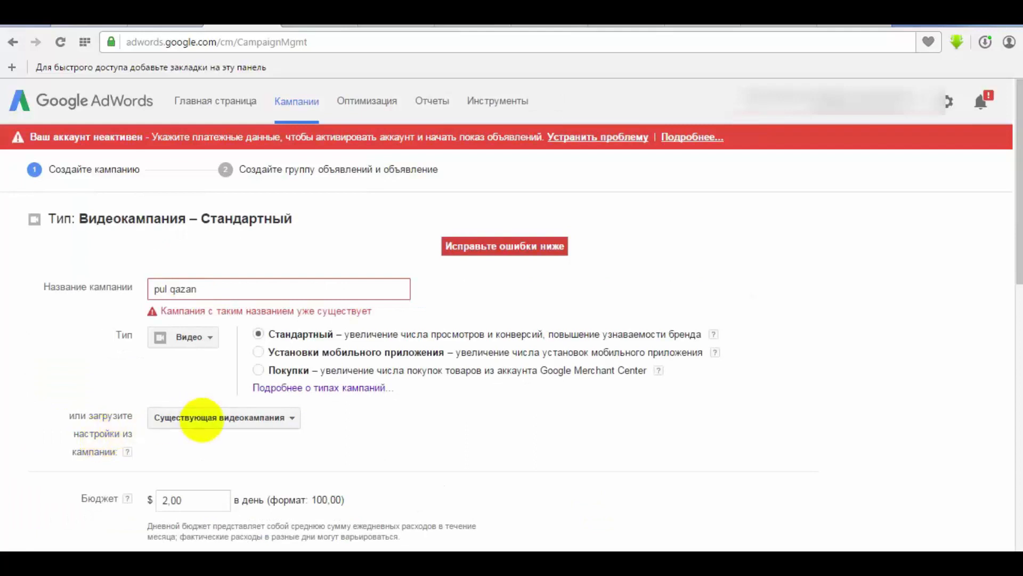
# Step: Rename the video campaign "internetde pul qazan" and save it to continue to the ad group setup
pyautogui.click(212, 292)
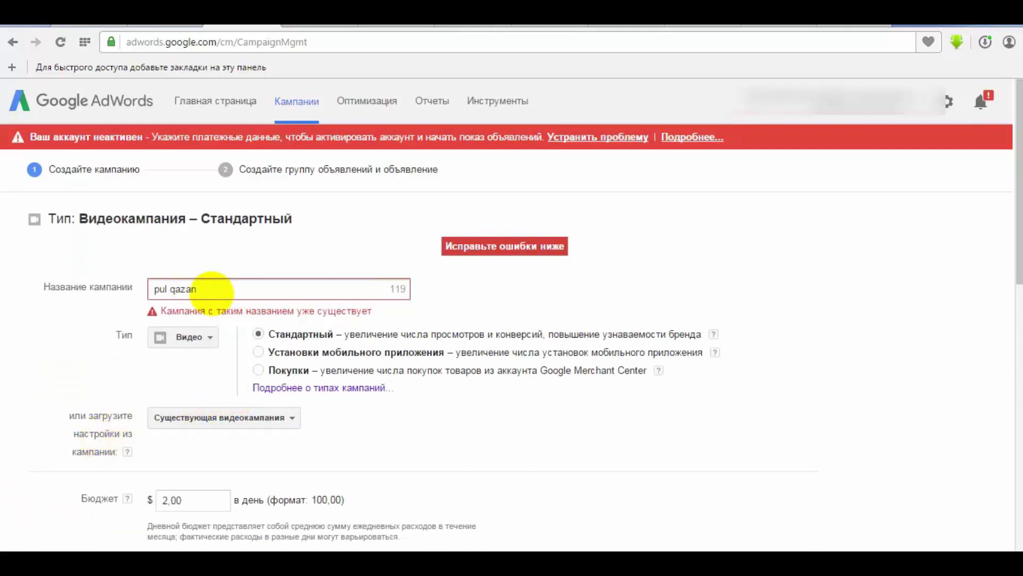
pyautogui.press('BackSpace')
pyautogui.press('BackSpace')
pyautogui.press('BackSpace')
pyautogui.press('BackSpace')
pyautogui.press('BackSpace')
pyautogui.press('BackSpace')
pyautogui.write('internetde pul qazan')
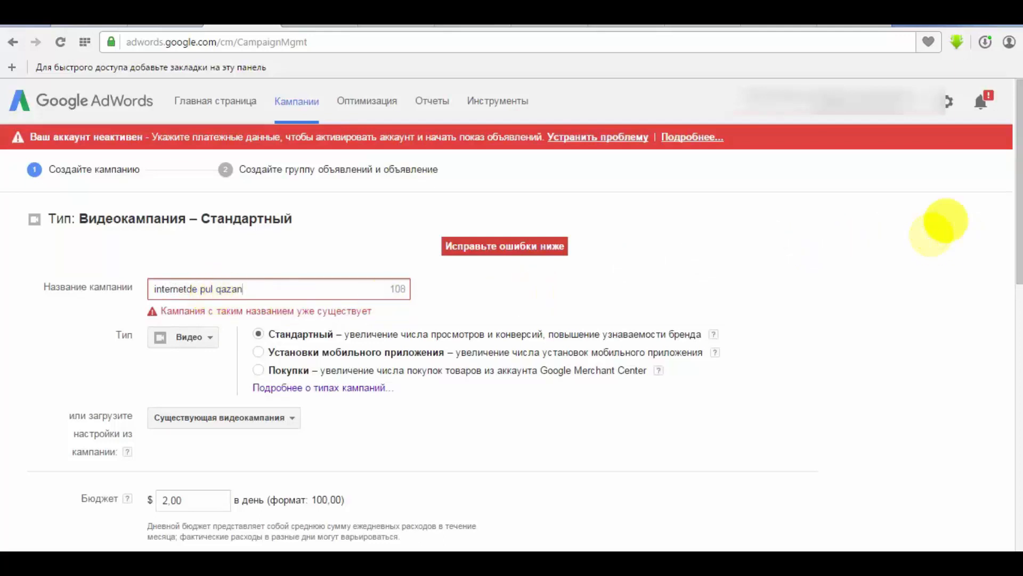
pyautogui.moveTo(1004, 235); pyautogui.dragTo(1005, 468)
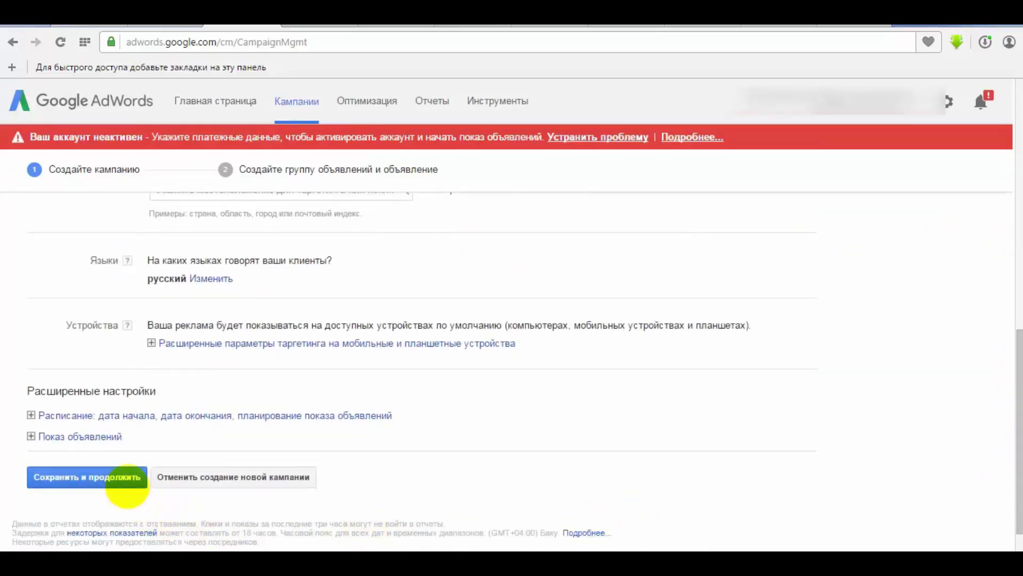
pyautogui.click(126, 478)
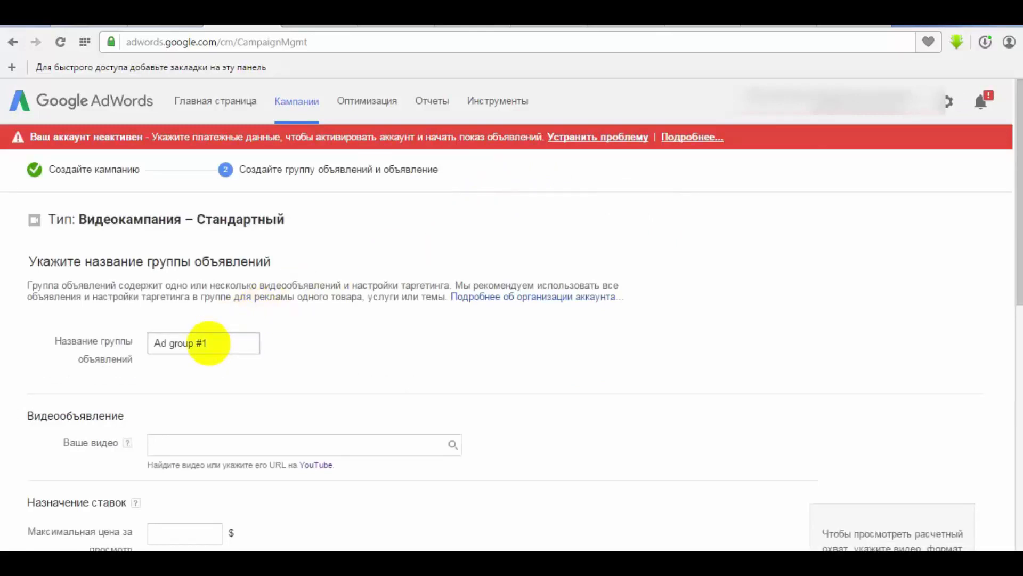
# Step: Name the ad group "internetde pul qazan"
pyautogui.moveTo(206, 342); pyautogui.dragTo(141, 343)
pyautogui.press('BackSpace')
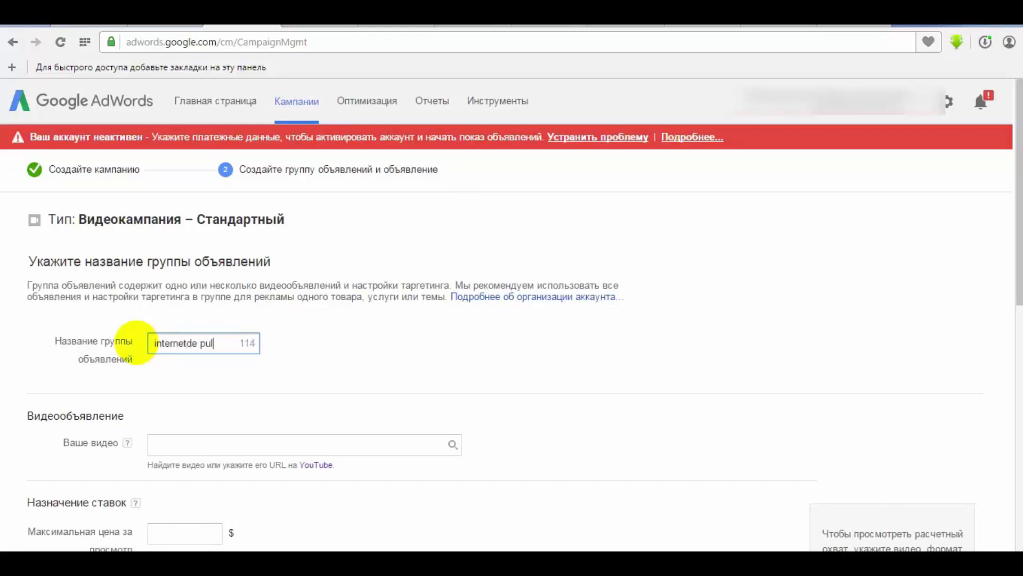
pyautogui.write('internetde pul qazan')
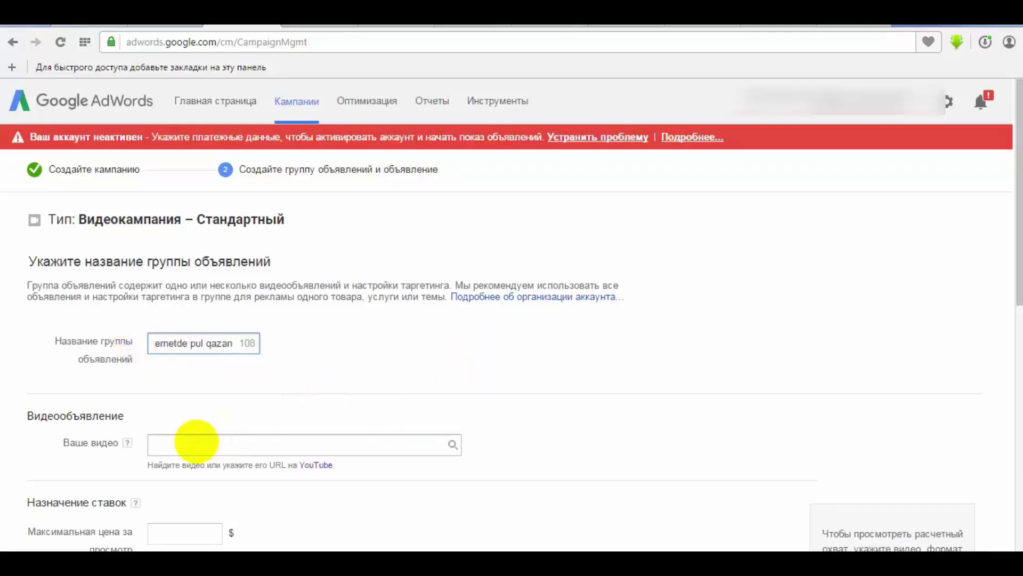
# Step: Paste the copied link of the YouTube video "Azeri yeni prikol 4 Pinqivinler 2016" as the ad's video
pyautogui.click(195, 443)
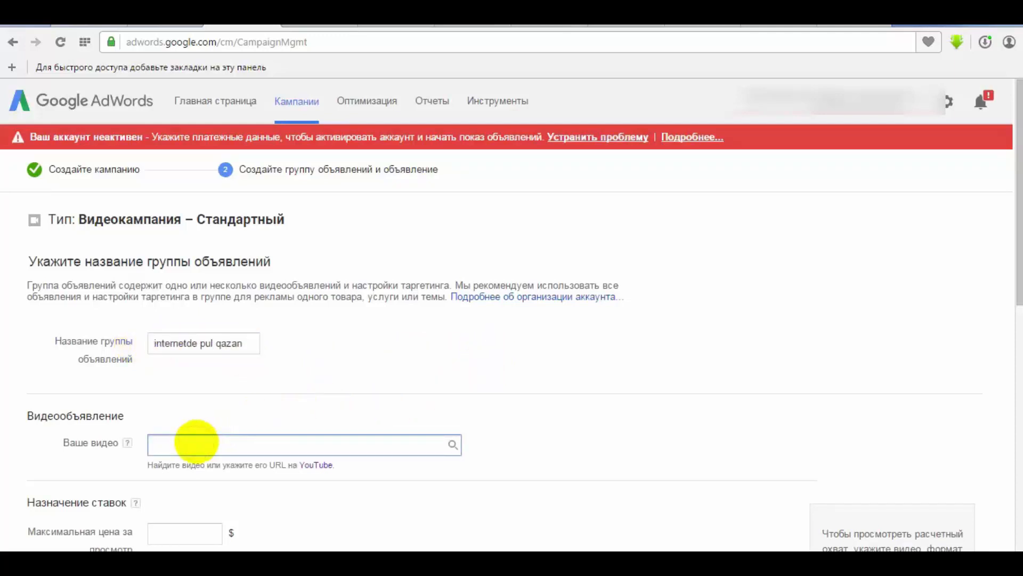
pyautogui.rightClick(196, 442)
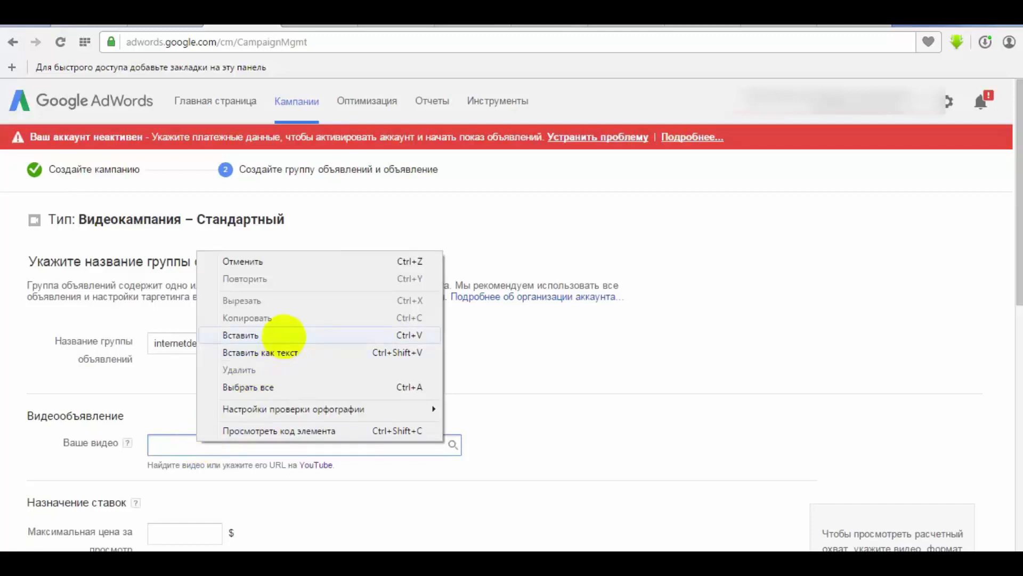
pyautogui.click(283, 336)
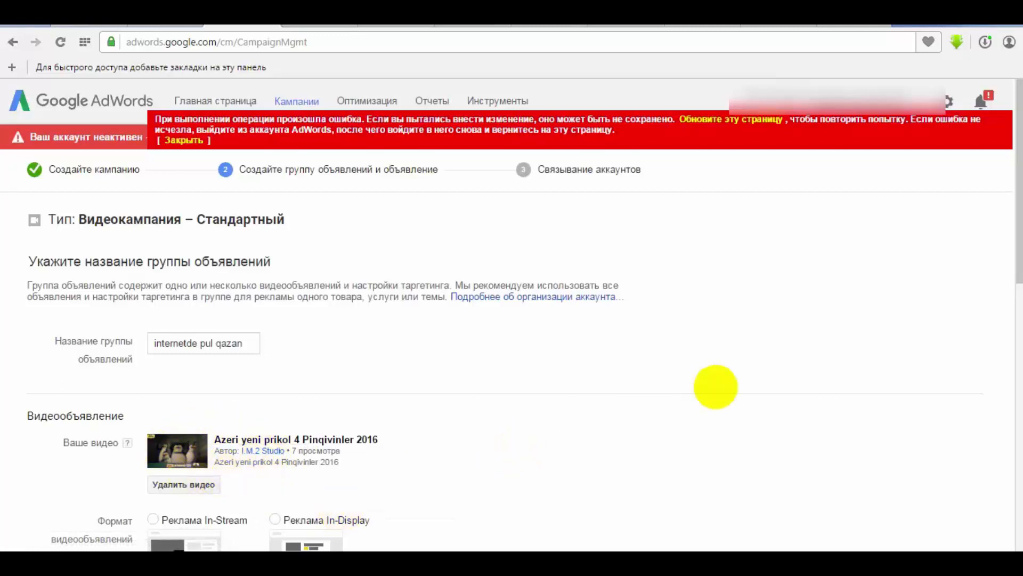
# Step: Set the video ad format to Реклама In-Display and use the first thumbnail as the video icon
pyautogui.scroll(-4, 987, 331)
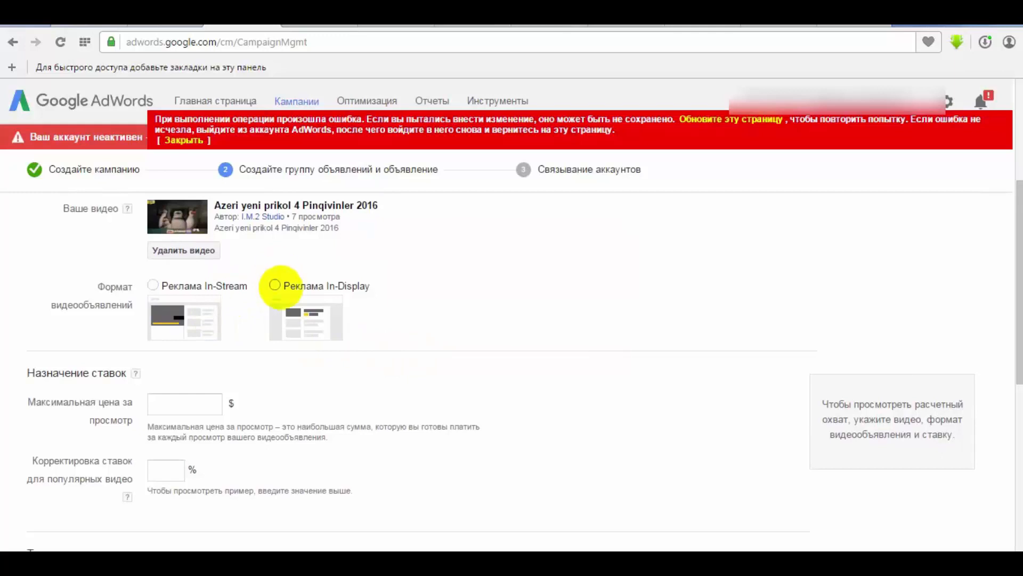
pyautogui.click(274, 284)
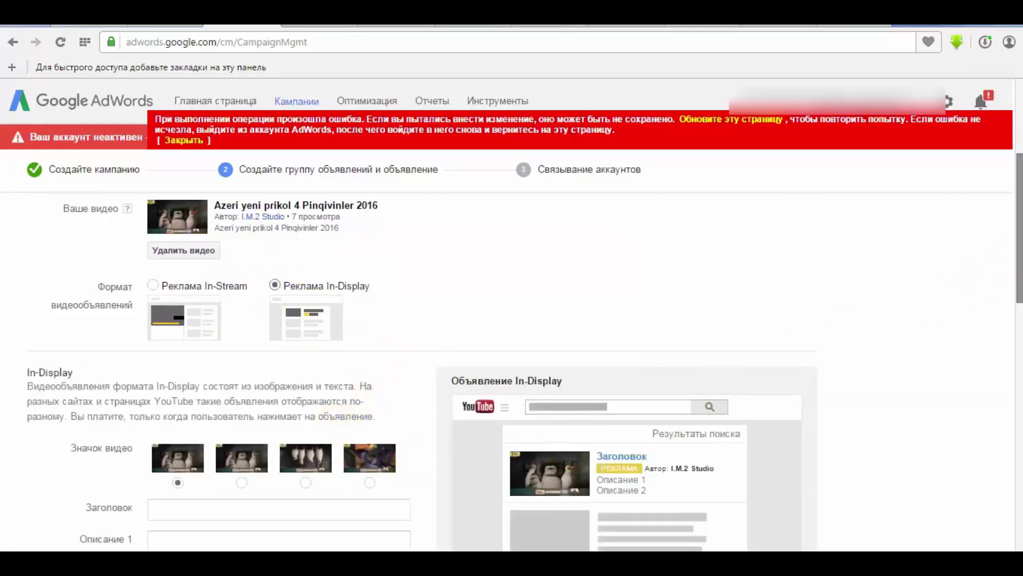
pyautogui.scroll(-3, 998, 286)
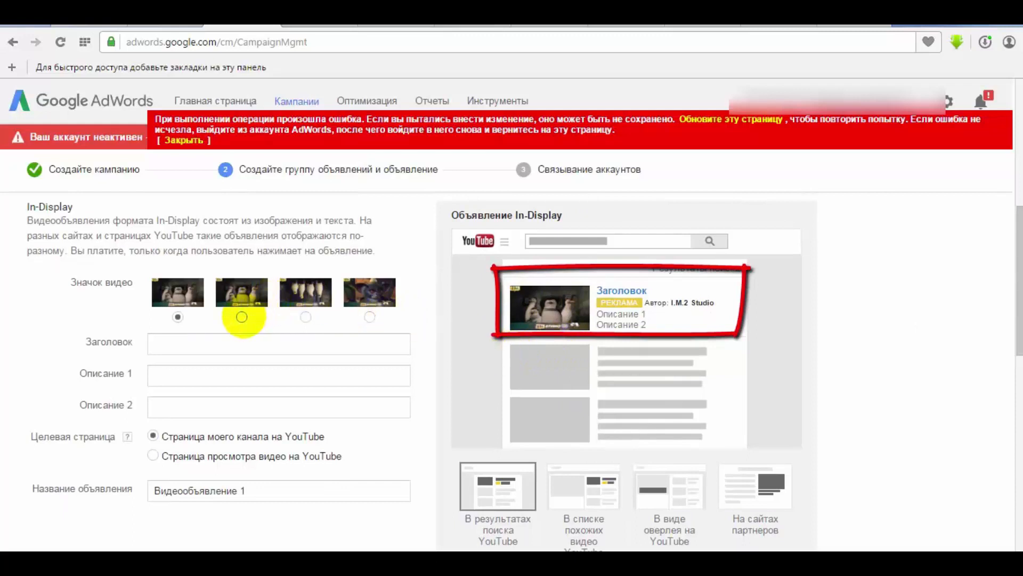
pyautogui.click(242, 316)
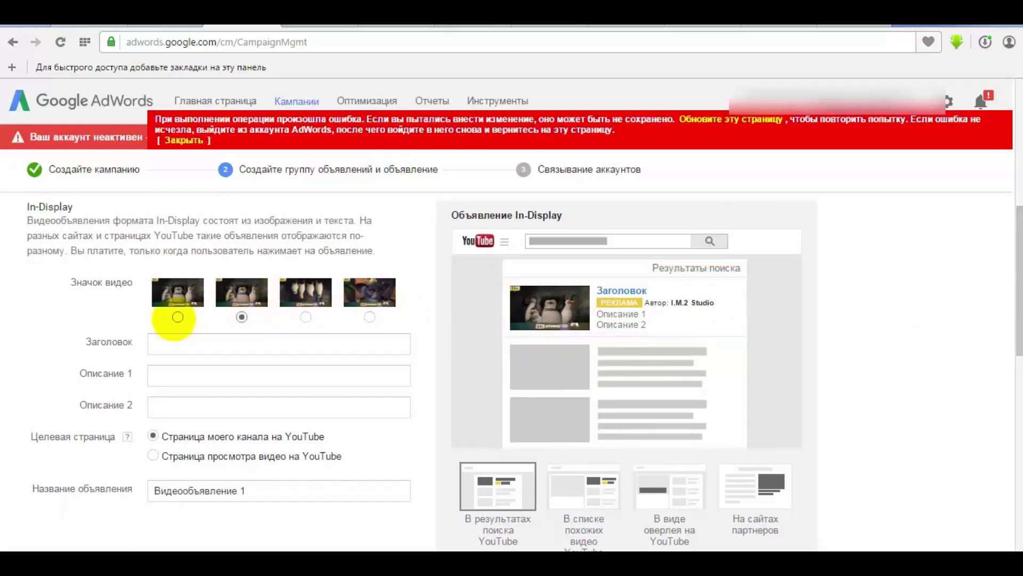
pyautogui.click(177, 317)
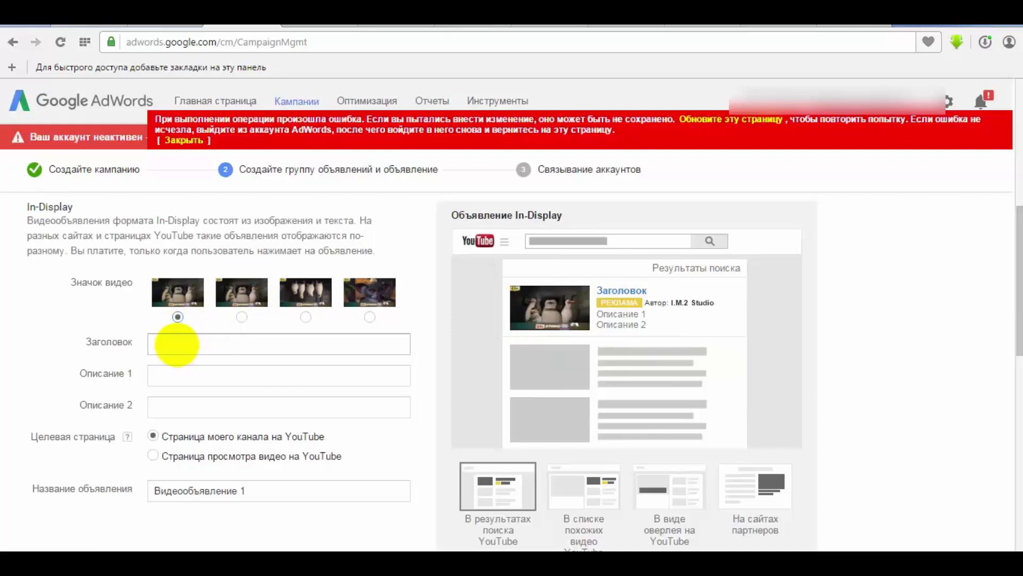
# Step: Copy the video title "Azeri yeni prikol 4 Pinqivinler 2016" from the YouTube dashboard in Chrome and paste it as the ad's headline
pyautogui.click(177, 345)
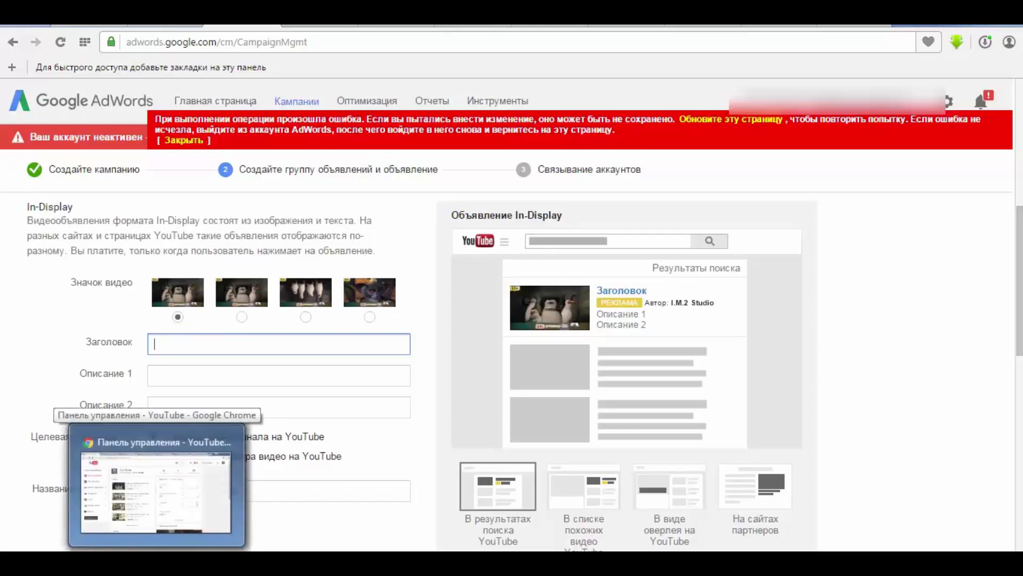
pyautogui.click(160, 561)
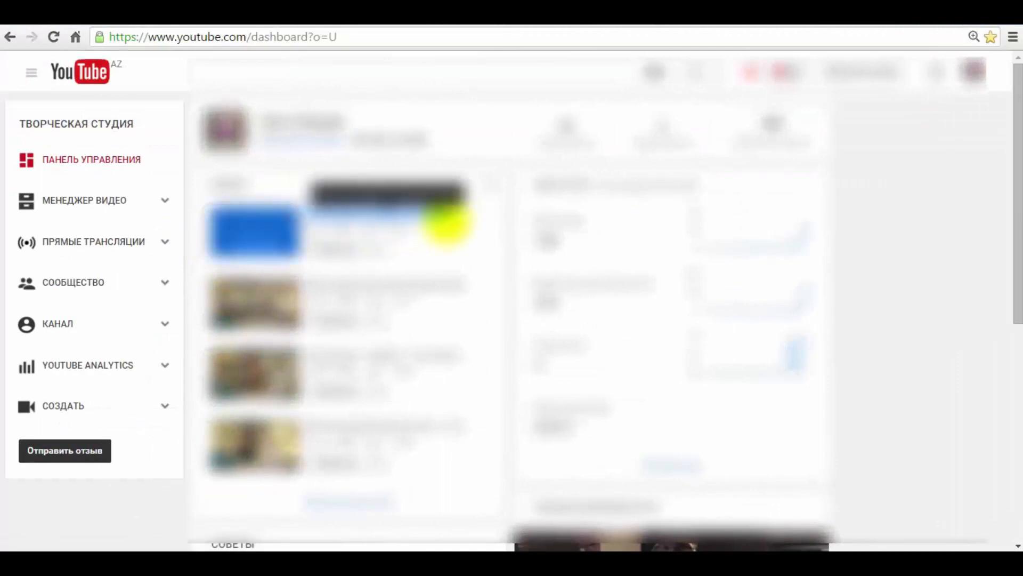
pyautogui.rightClick(426, 216)
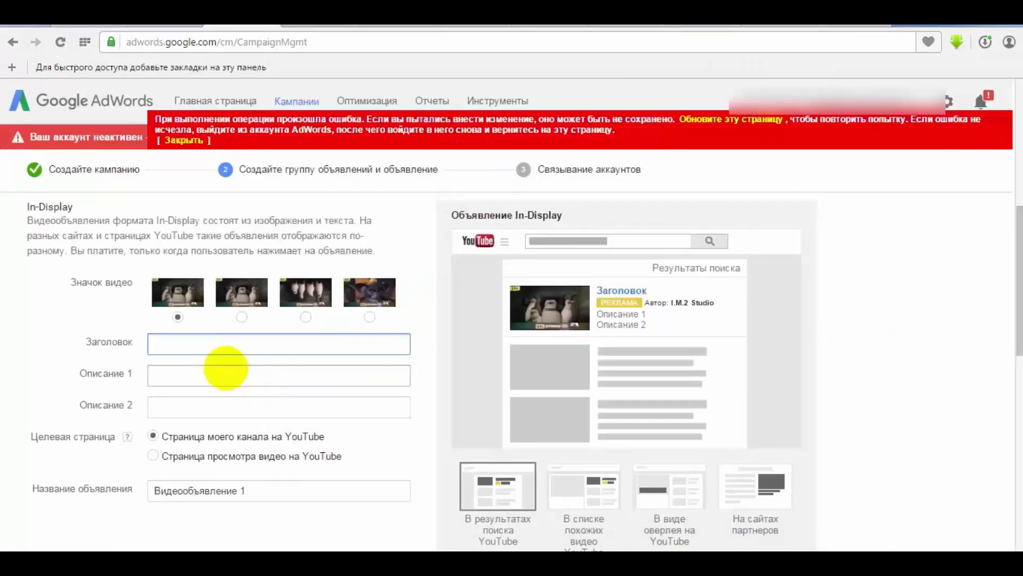
pyautogui.rightClick(179, 344)
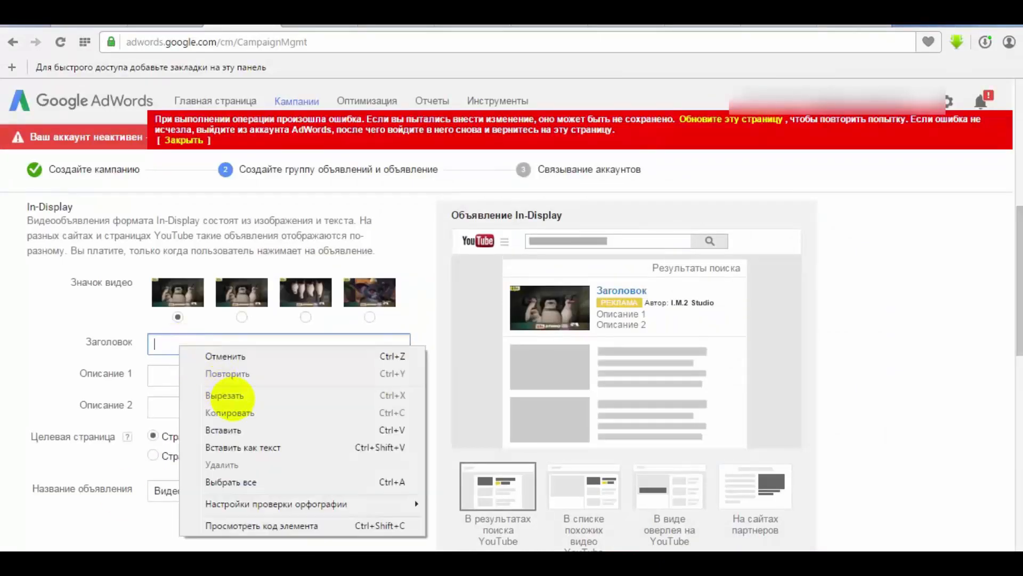
pyautogui.click(238, 429)
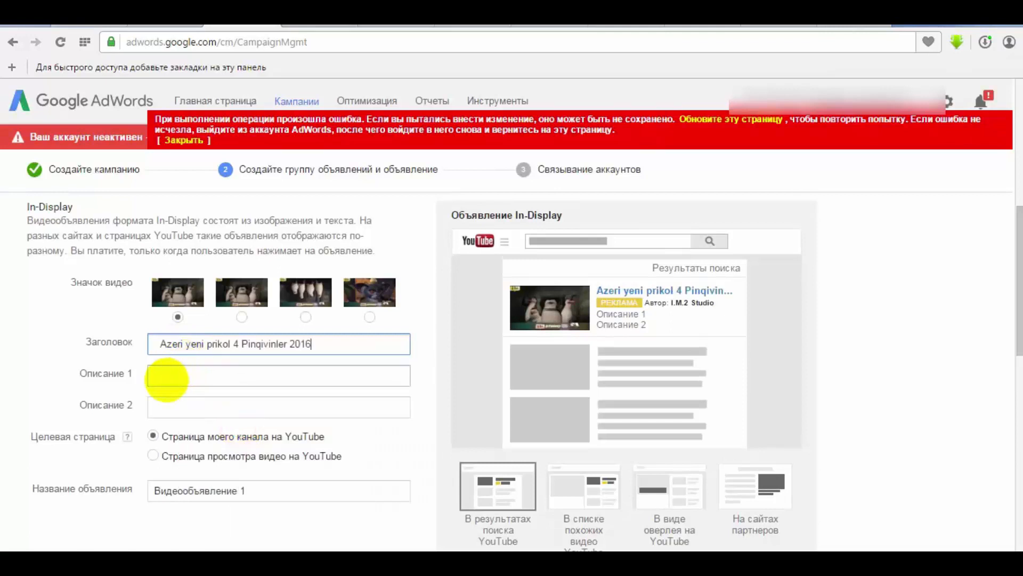
# Step: Fill both description lines of the ad with the copied title "Azeri yeni prikol 4 Pinqivinler 2016"
pyautogui.click(162, 376)
pyautogui.rightClick(166, 378)
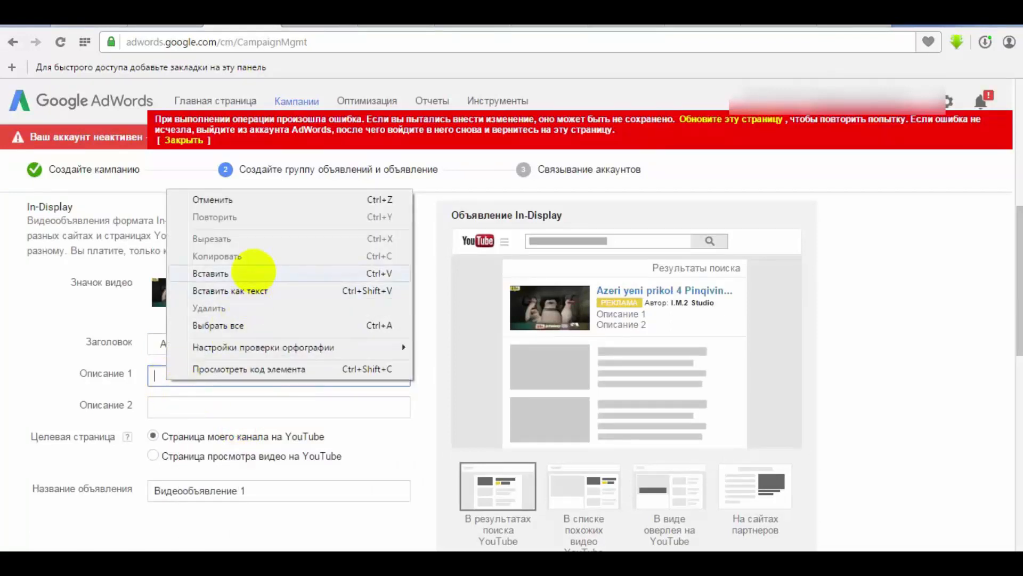
pyautogui.click(250, 273)
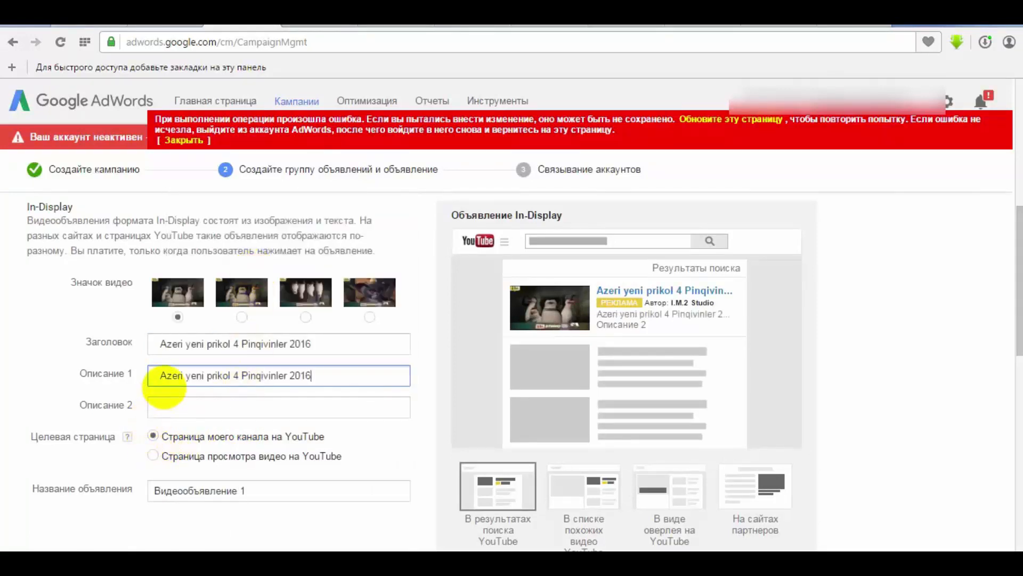
pyautogui.click(152, 407)
pyautogui.rightClick(152, 407)
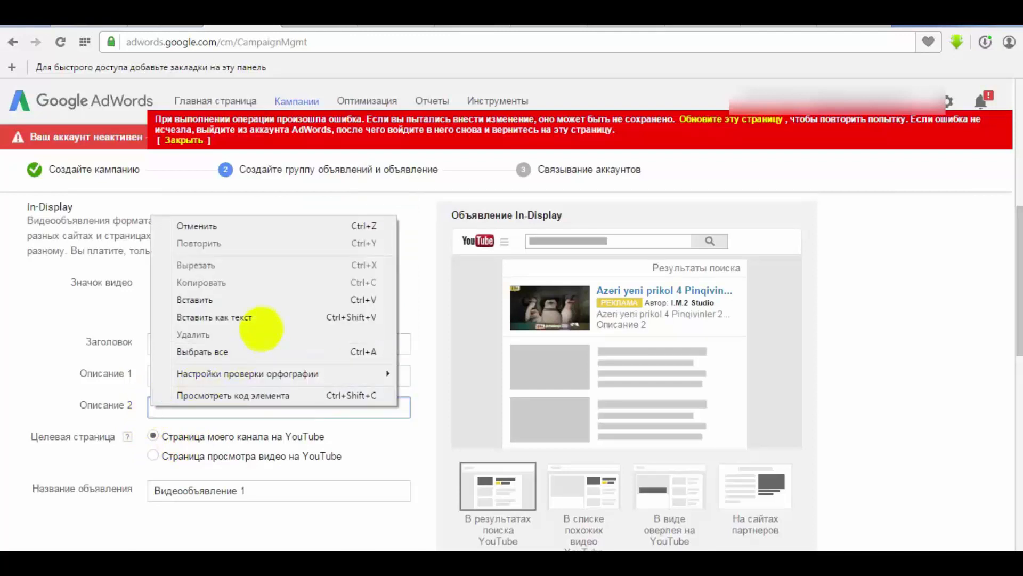
pyautogui.click(230, 297)
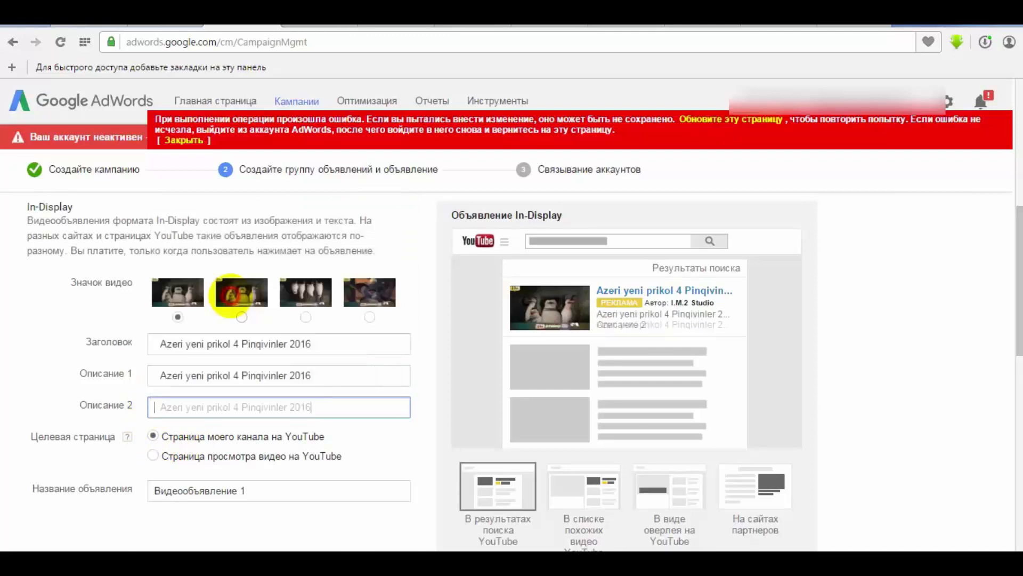
# Step: Replace the ad's default name with the copied title "Azeri yeni prikol 4 Pinqivinler 2016"
pyautogui.moveTo(245, 490); pyautogui.dragTo(133, 489)
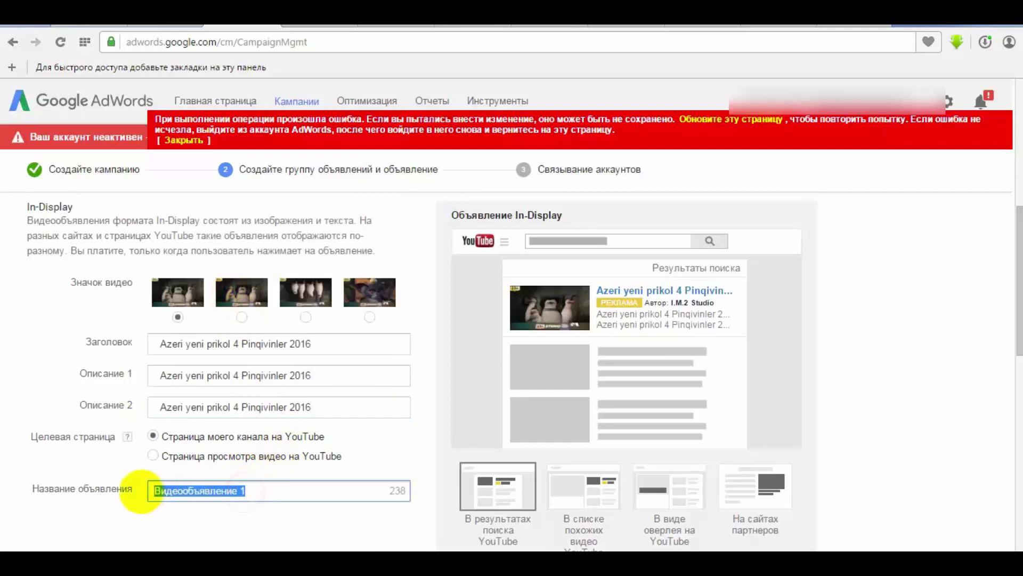
pyautogui.press('BackSpace')
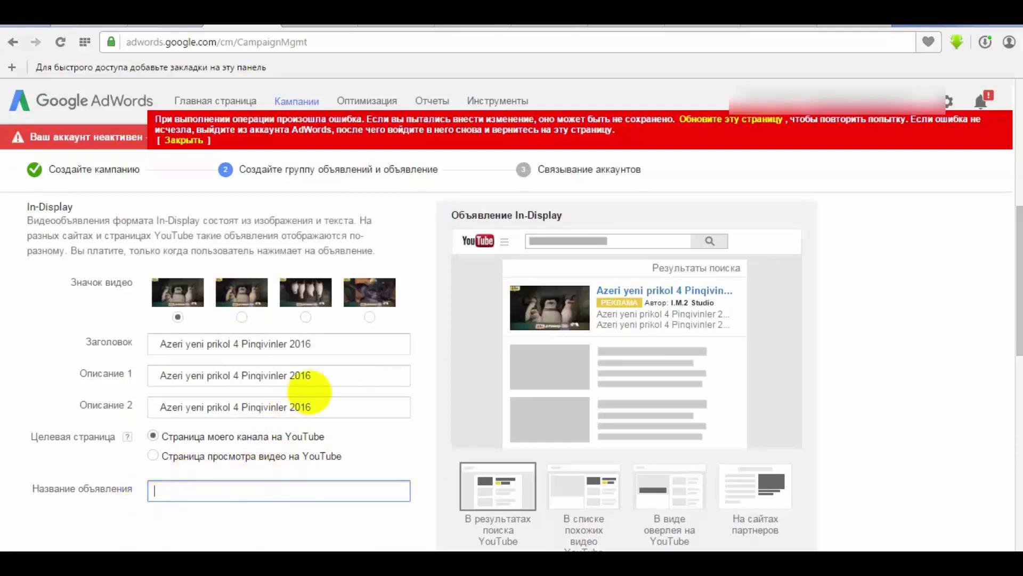
pyautogui.rightClick(162, 491)
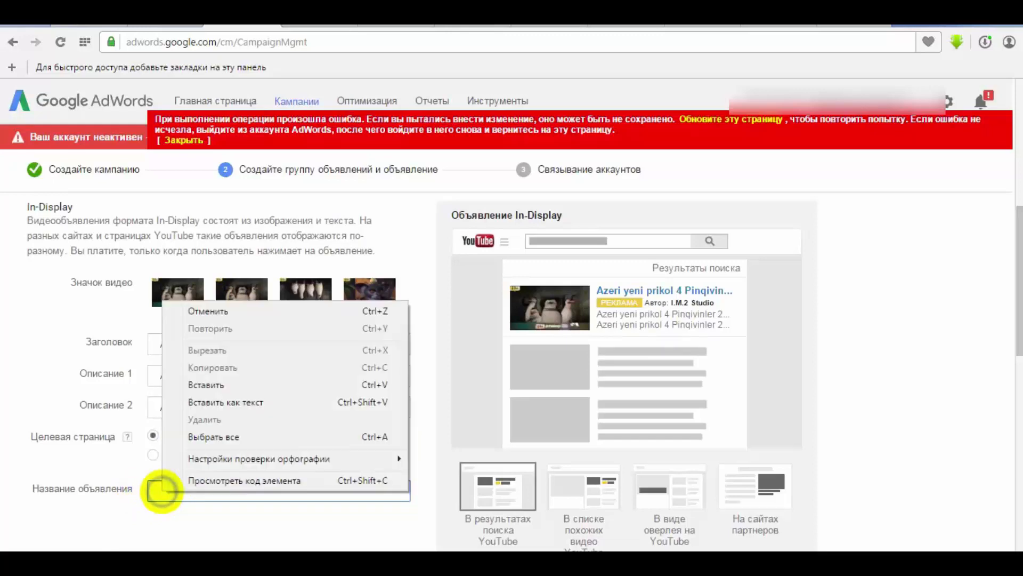
pyautogui.click(243, 385)
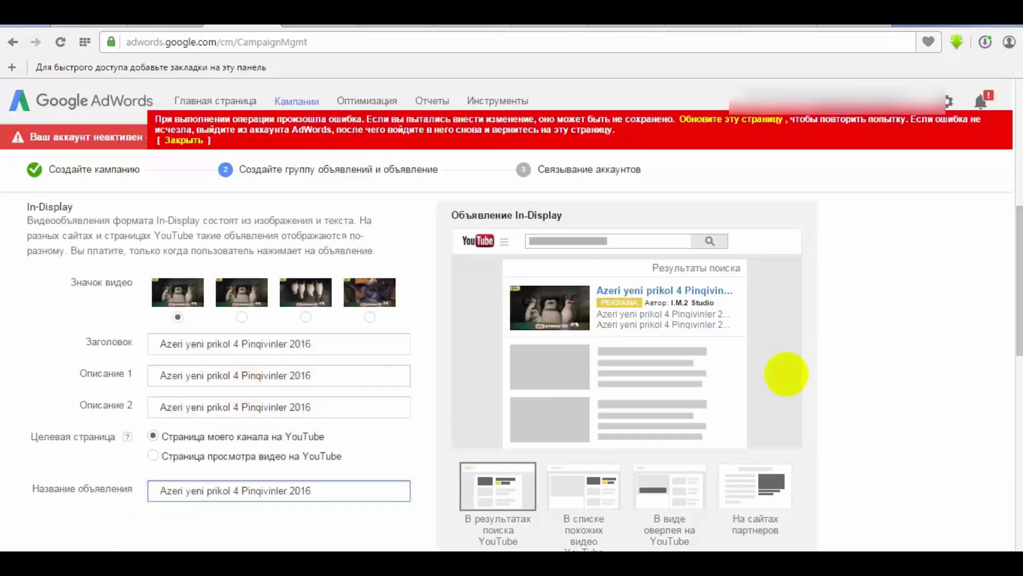
# Step: Enter 00.1 $ as the maximum cost per view in the bidding settings
pyautogui.moveTo(1018, 274); pyautogui.dragTo(993, 350)
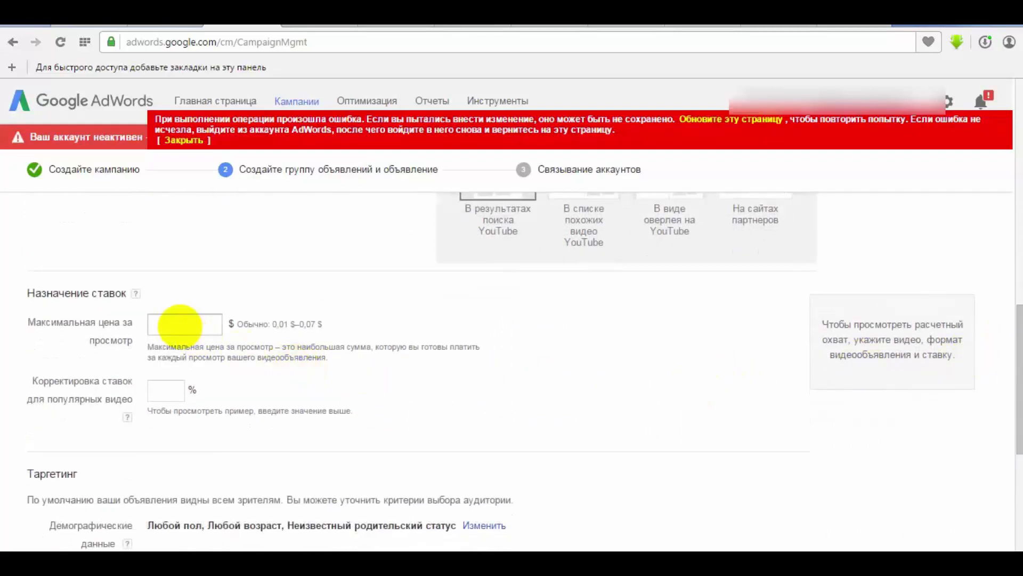
pyautogui.click(180, 325)
pyautogui.write('00.1')
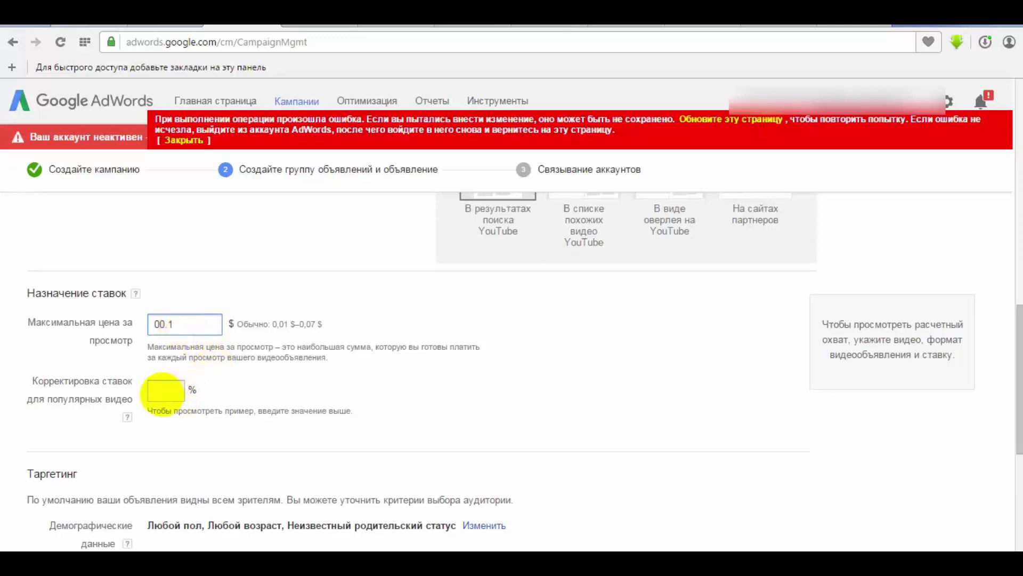
# Step: Try 00.1 % as the bid adjustment for popular videos, then set it to 0 %
pyautogui.click(163, 391)
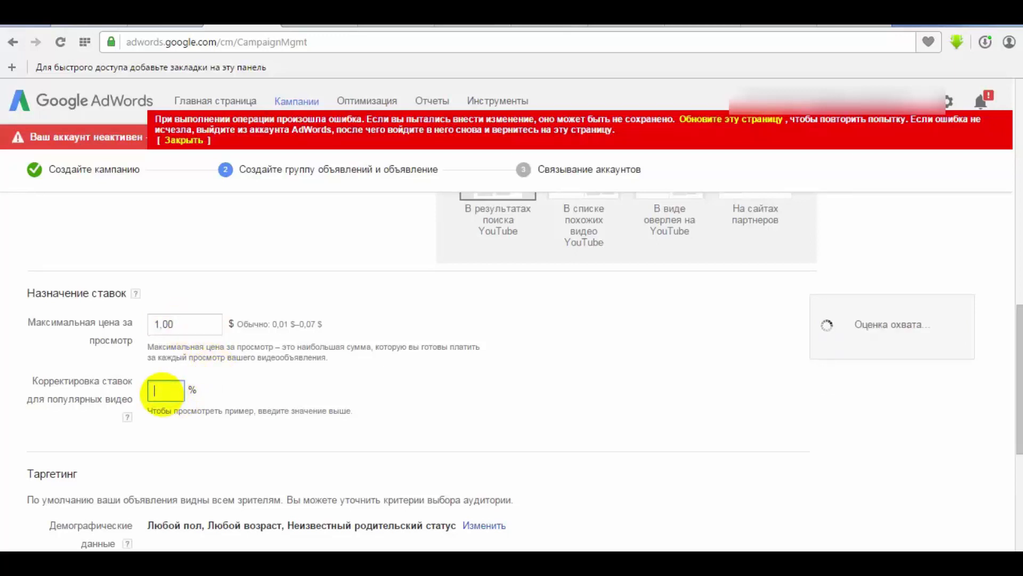
pyautogui.write('00')
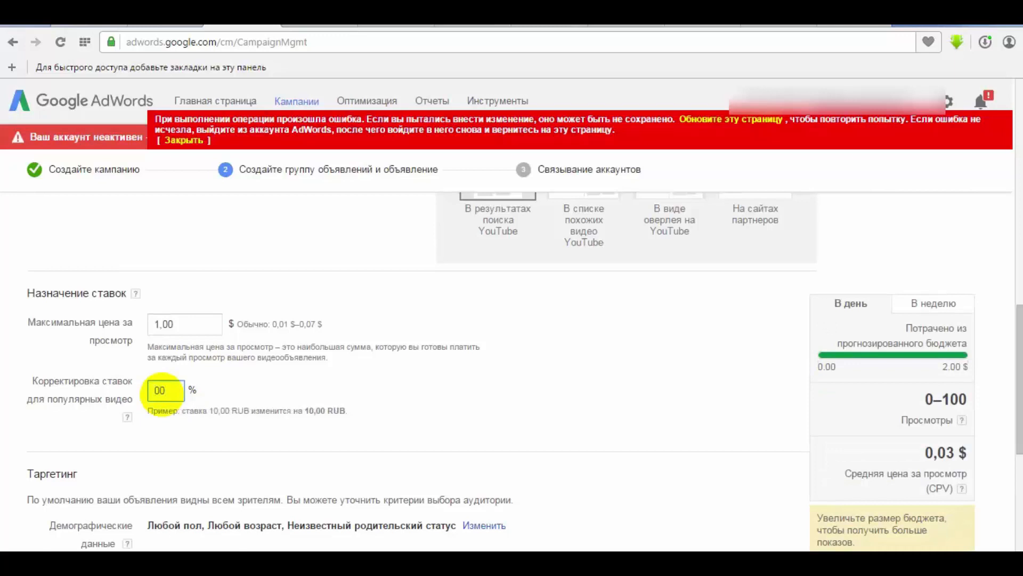
pyautogui.write('.1')
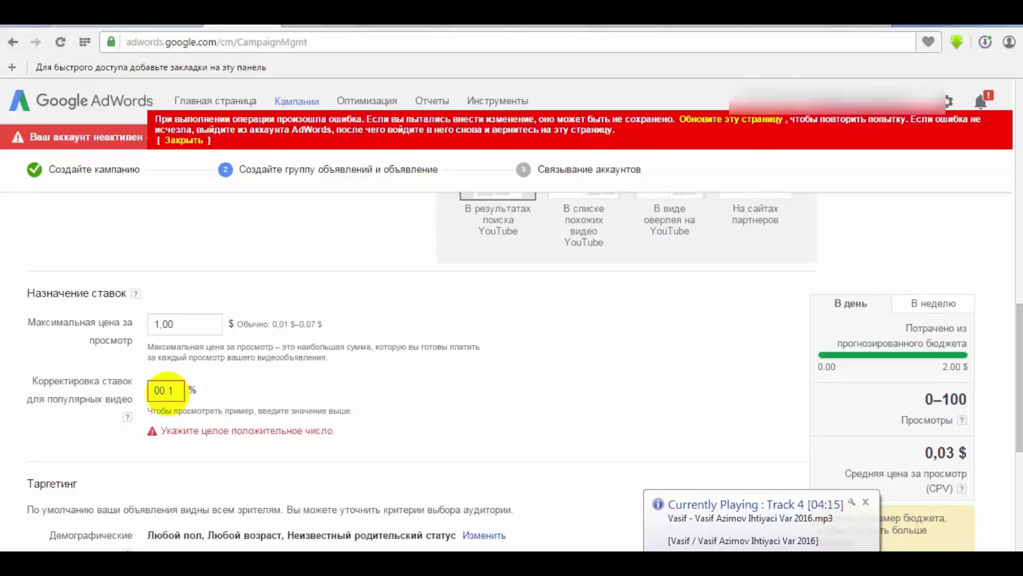
pyautogui.press('BackSpace')
pyautogui.write('2')
pyautogui.press('BackSpace')
pyautogui.press('BackSpace')
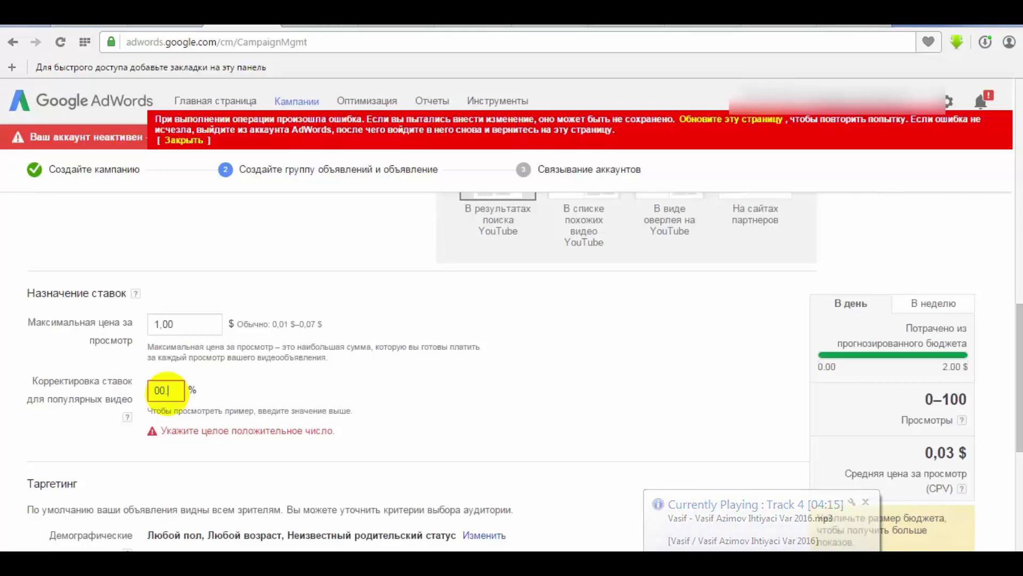
pyautogui.press('BackSpace')
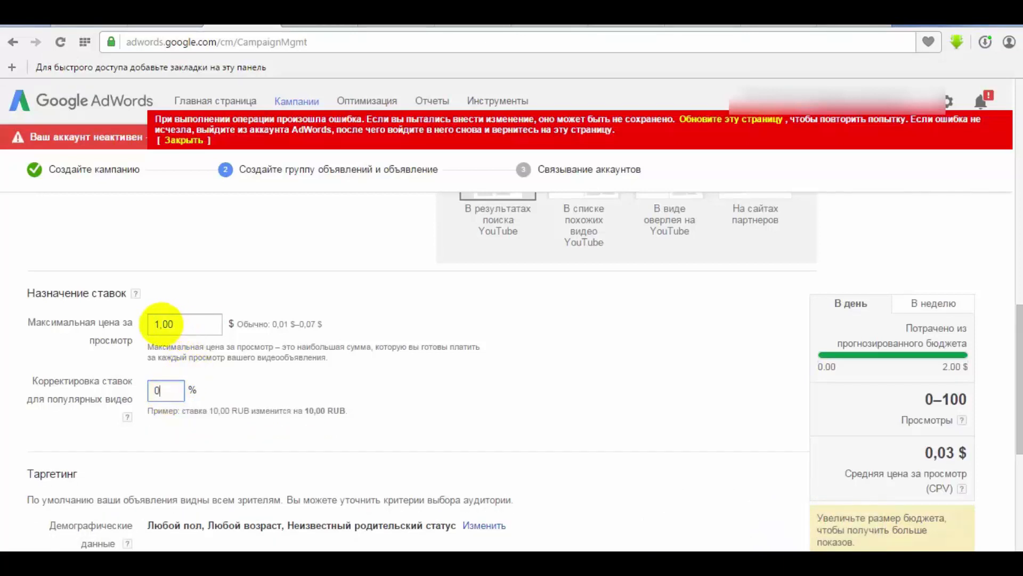
# Step: Try to change the maximum cost per view to 0.01 $
pyautogui.click(164, 324)
pyautogui.press('BackSpace')
pyautogui.press('BackSpace')
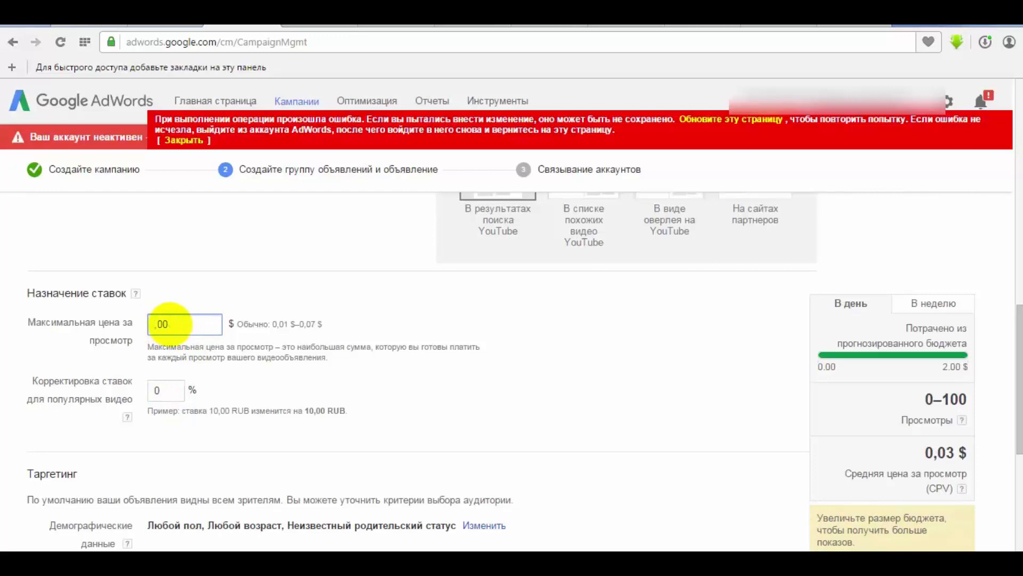
pyautogui.write(',')
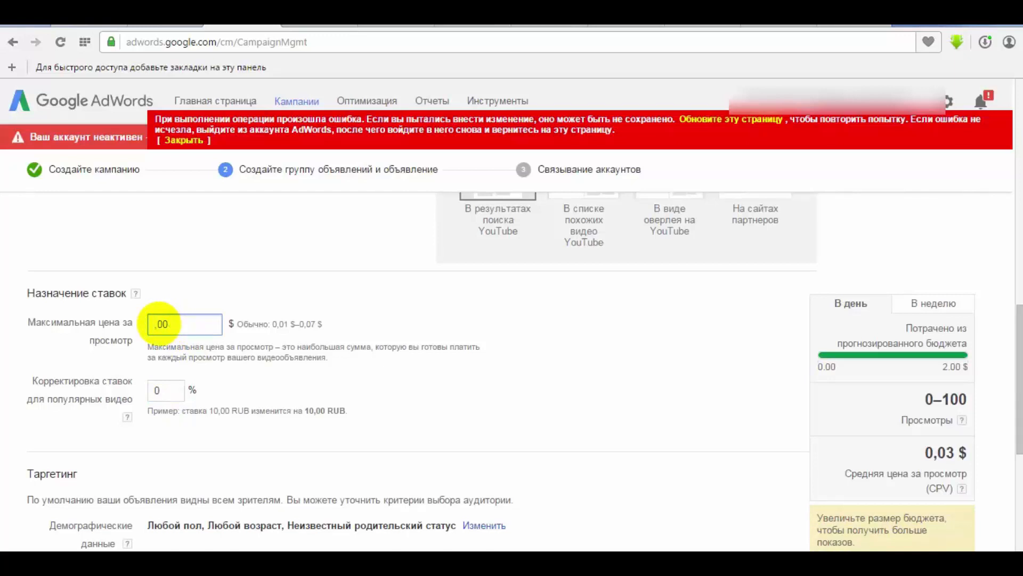
pyautogui.press('BackSpace')
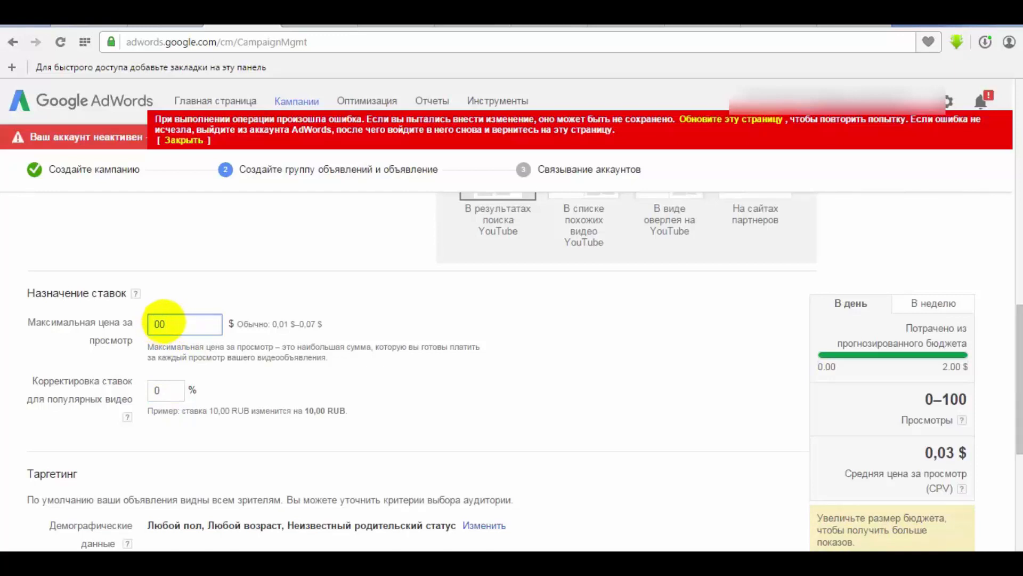
pyautogui.doubleClick(166, 321)
pyautogui.write('0')
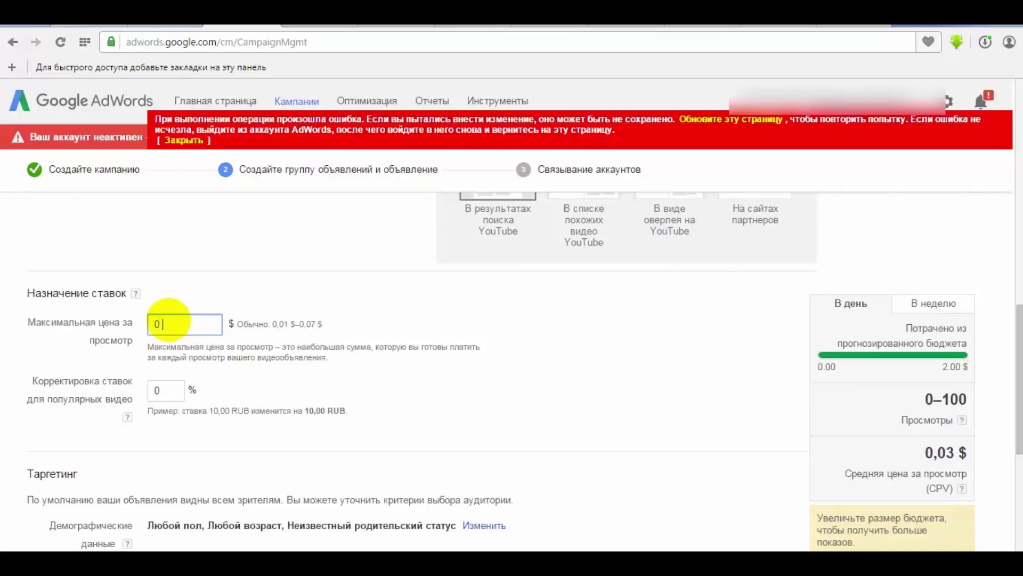
pyautogui.write('.01')
pyautogui.click(165, 394)
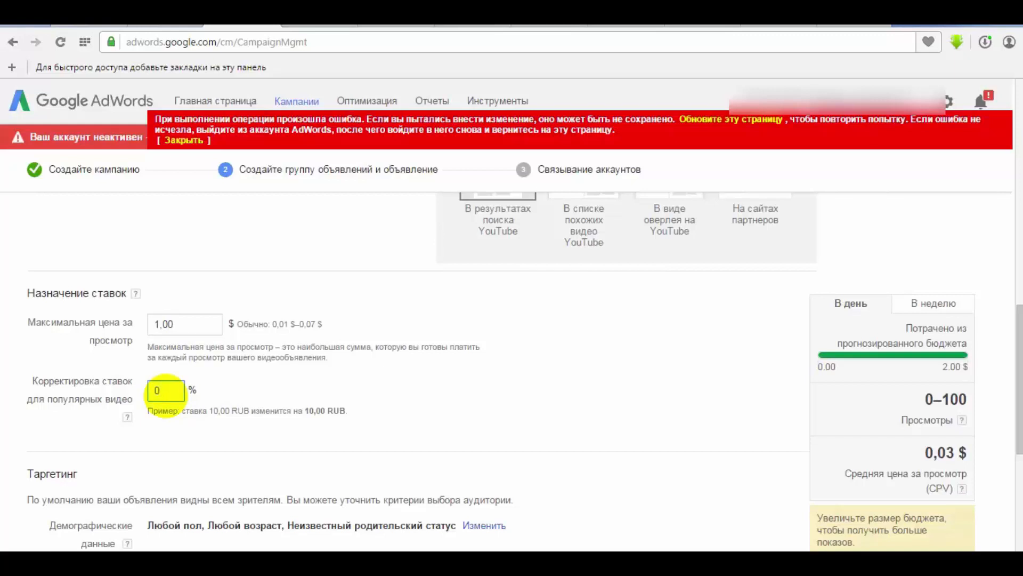
# Step: Try 00.01 %, then 1.01 % and 1.0 % as the bid adjustment for popular videos
pyautogui.write('0.')
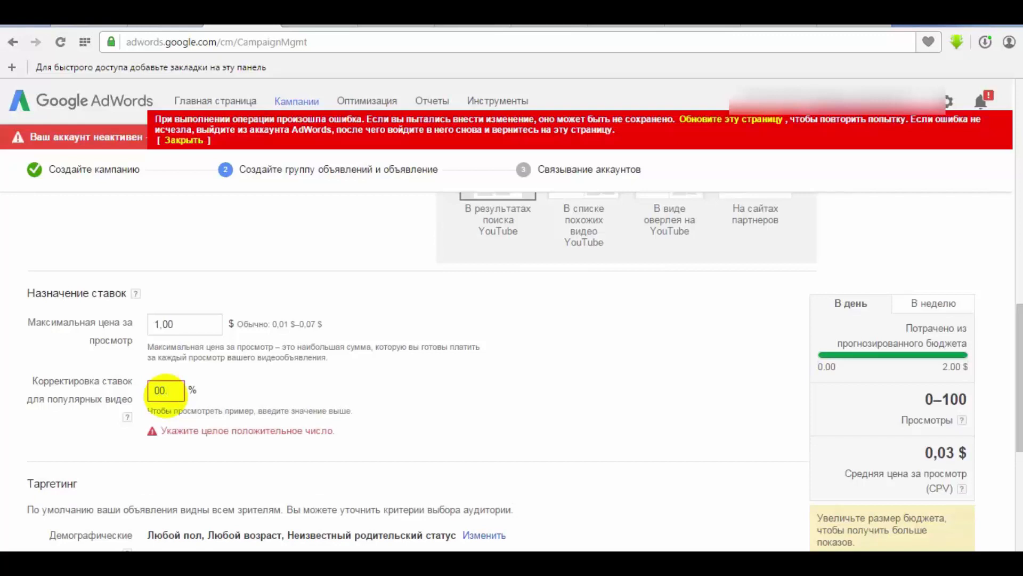
pyautogui.write(' 0')
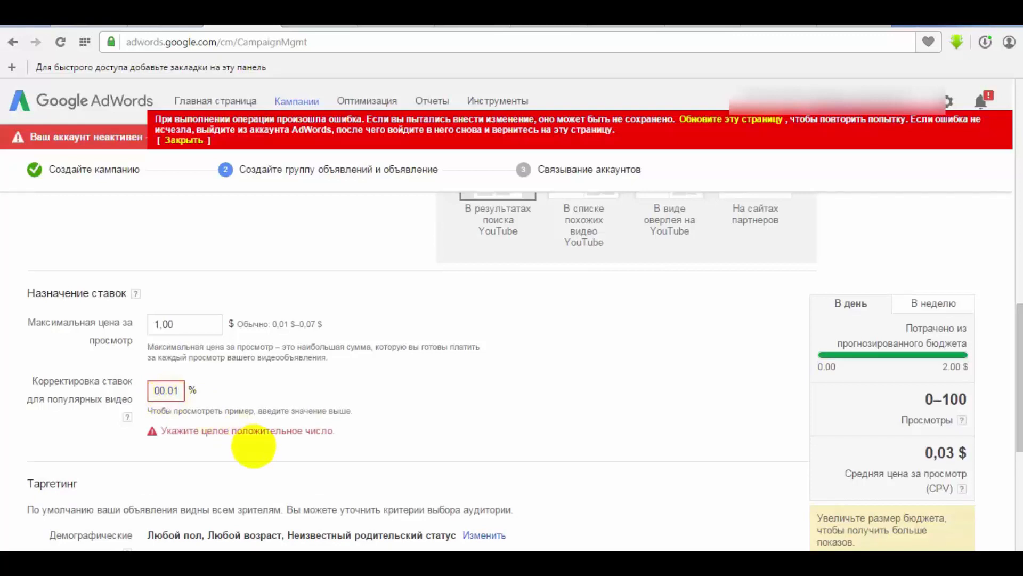
pyautogui.click(240, 449)
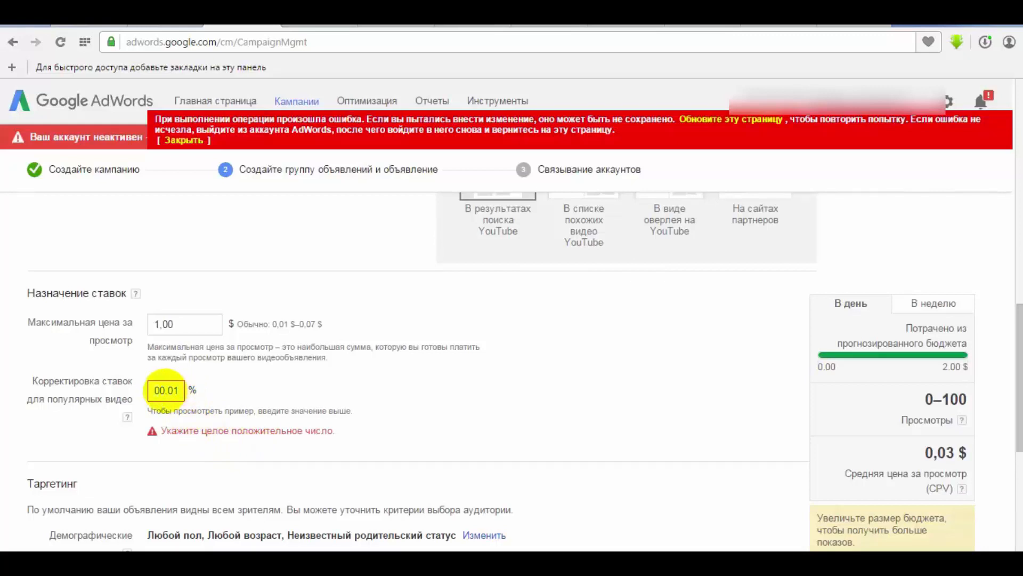
pyautogui.click(164, 391)
pyautogui.press('BackSpace')
pyautogui.press('BackSpace')
pyautogui.write('1')
pyautogui.click(176, 391)
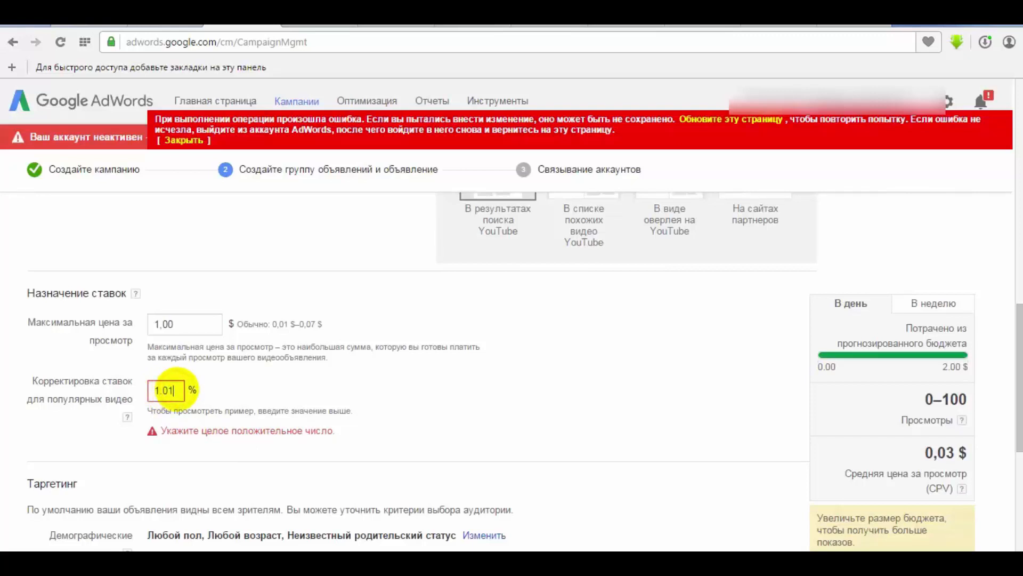
pyautogui.press('BackSpace')
pyautogui.press('BackSpace')
pyautogui.write('0')
pyautogui.click(369, 475)
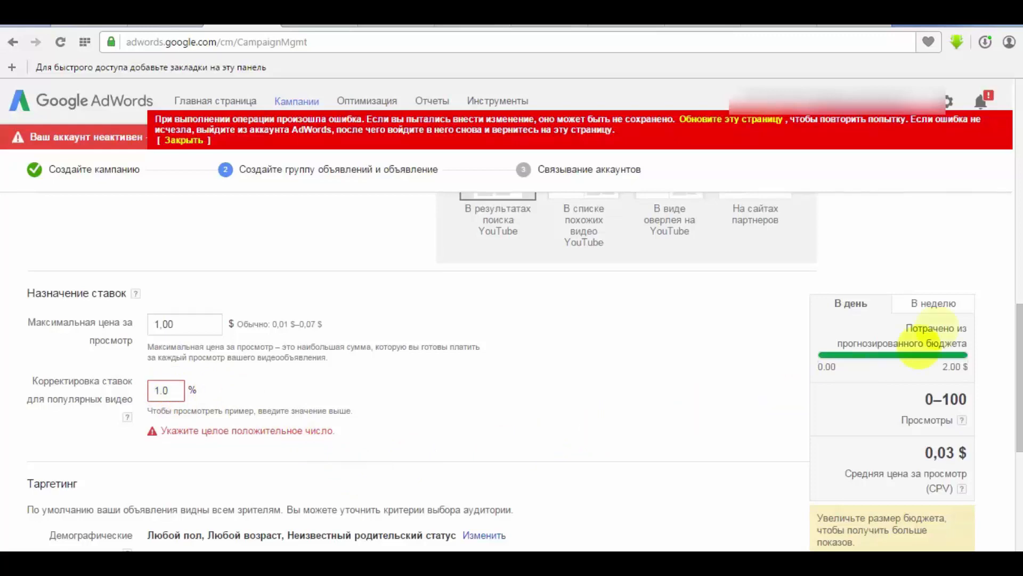
# Step: Set the bid adjustment for popular videos to 1 %
pyautogui.scroll(-2, 906, 341)
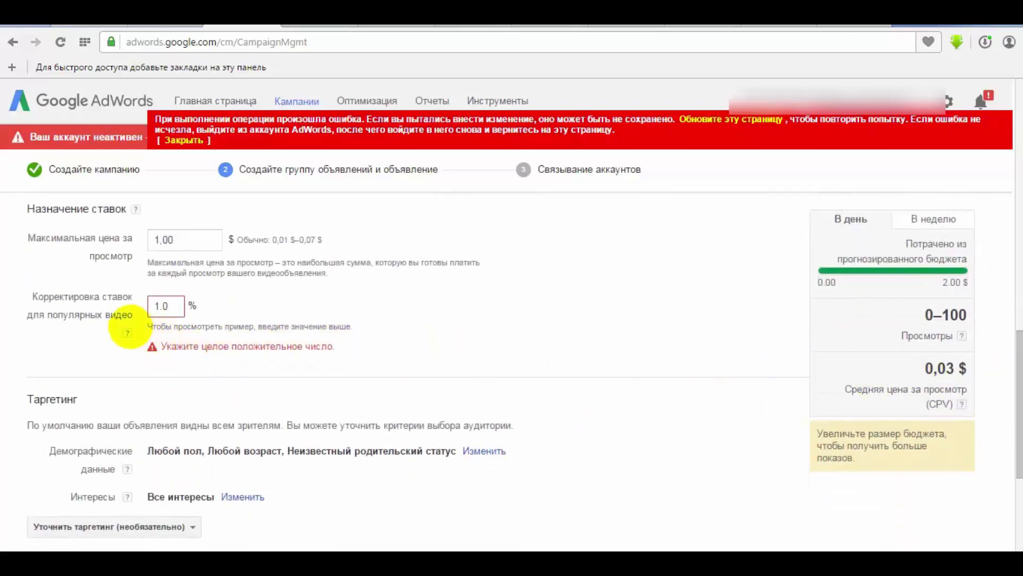
pyautogui.moveTo(127, 332)
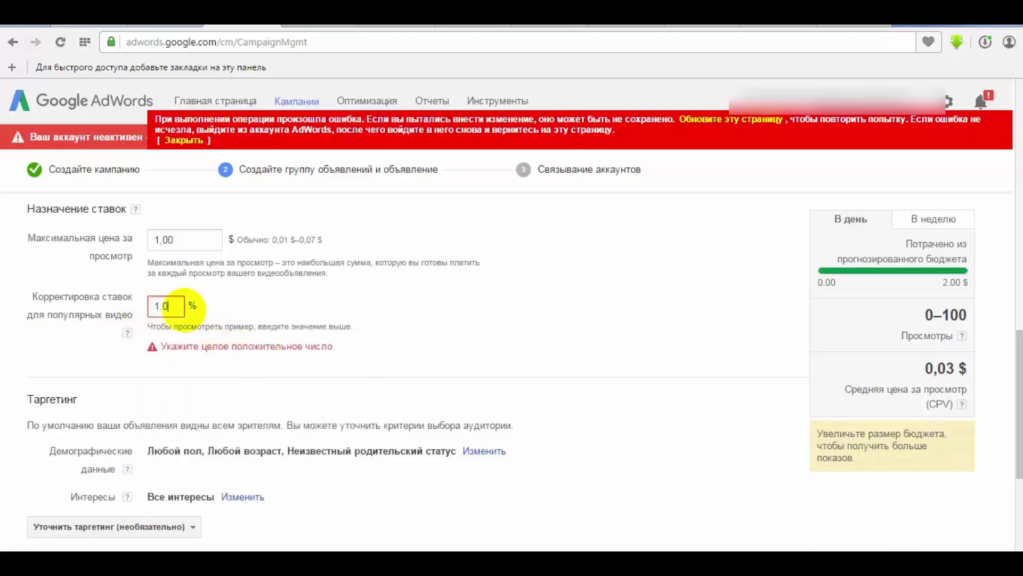
pyautogui.press('BackSpace')
pyautogui.press('BackSpace')
pyautogui.press('BackSpace')
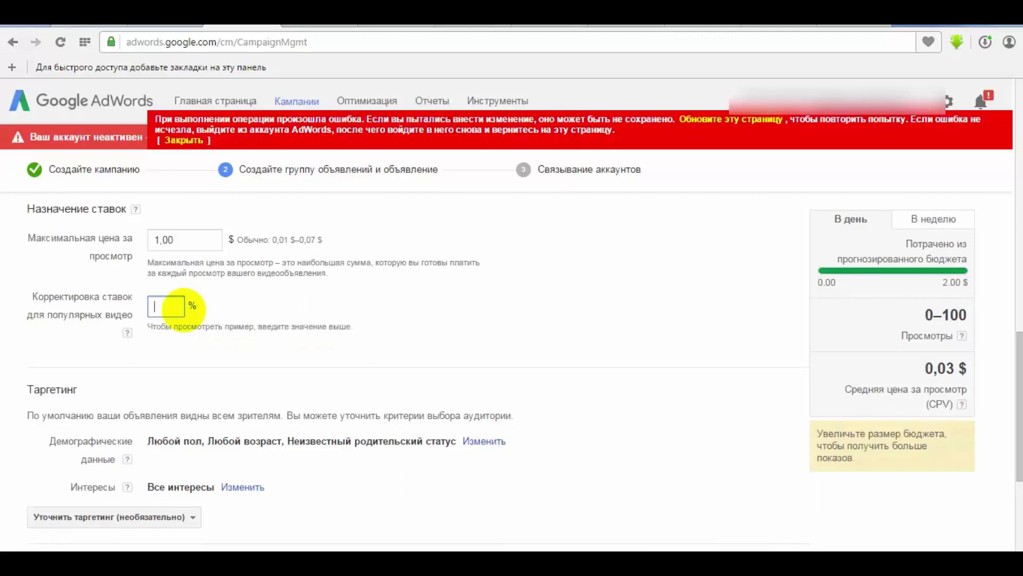
pyautogui.write('1')
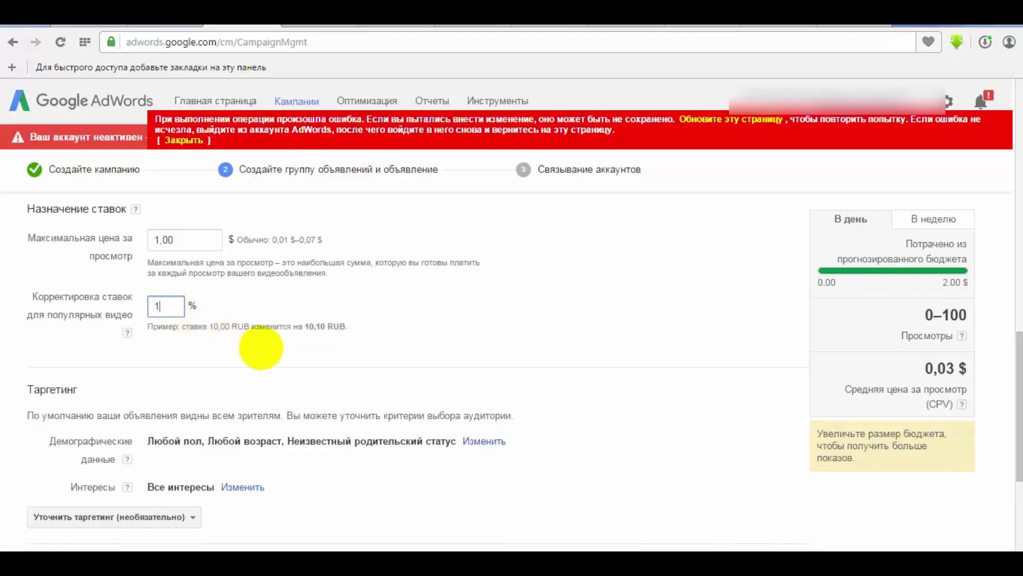
pyautogui.click(413, 344)
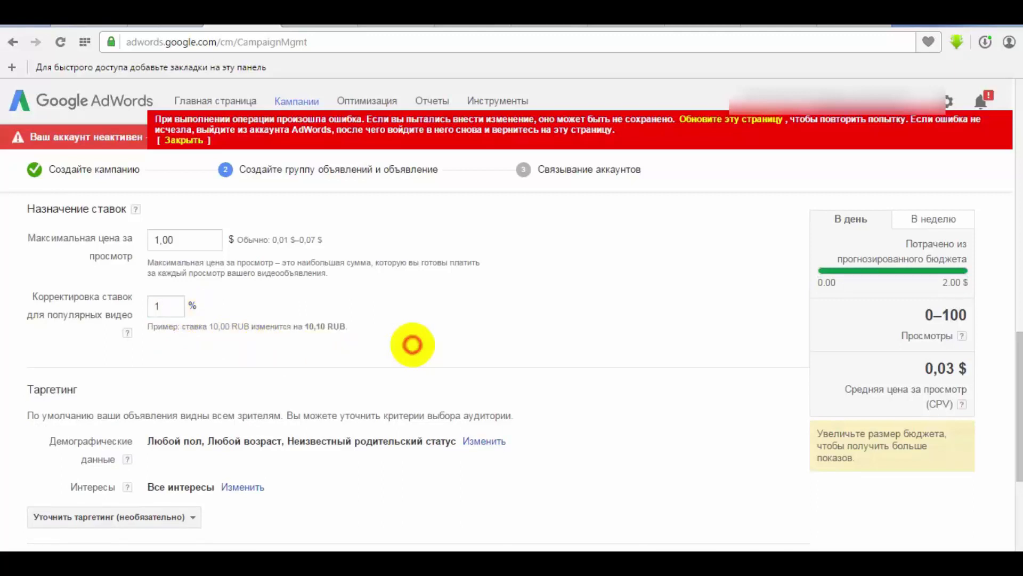
# Step: Refine the targeting by keywords, enter "maincraft" as the keyword and find similar keywords
pyautogui.scroll(-4, 1005, 459)
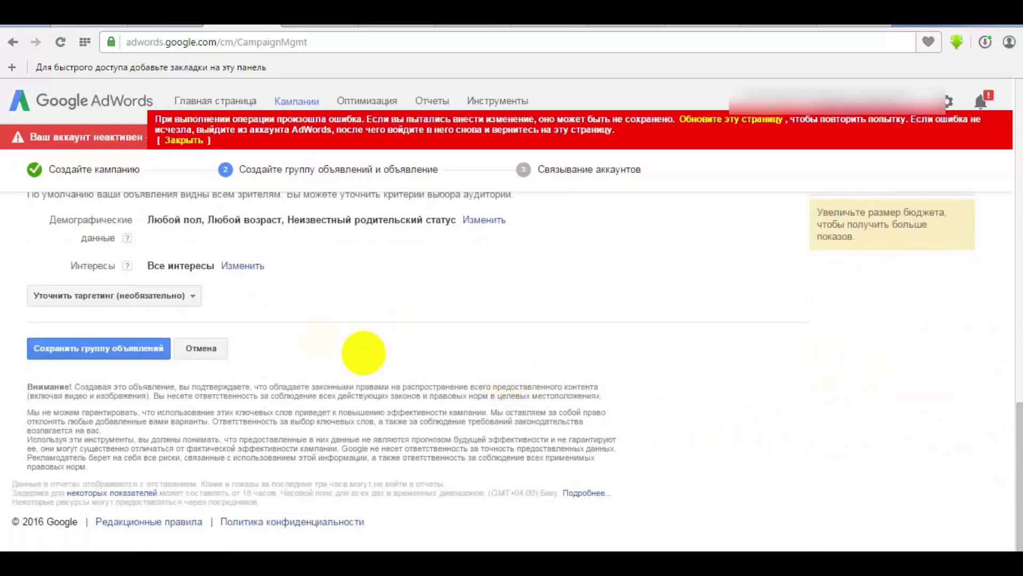
pyautogui.click(151, 295)
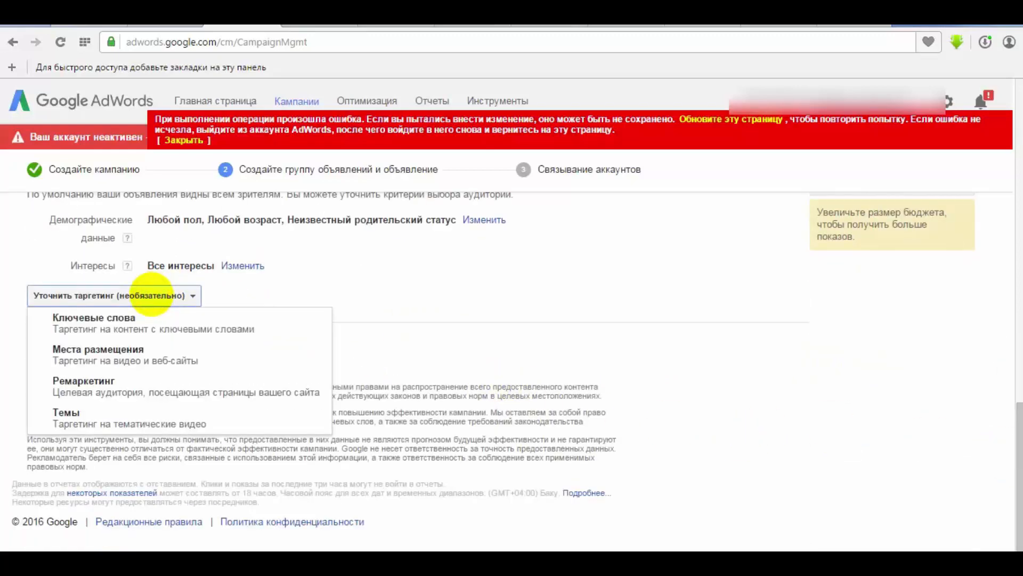
pyautogui.click(181, 316)
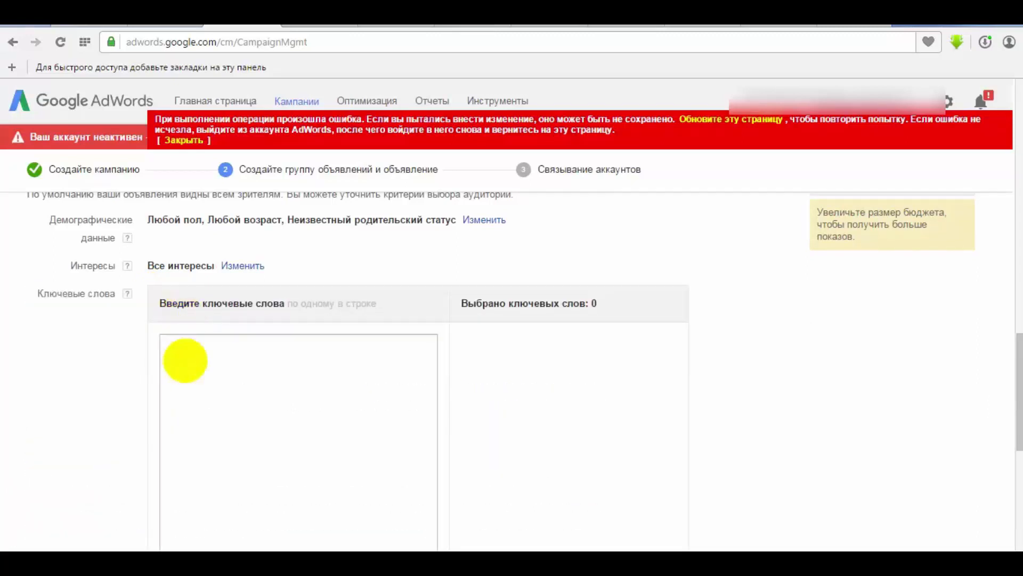
pyautogui.click(250, 392)
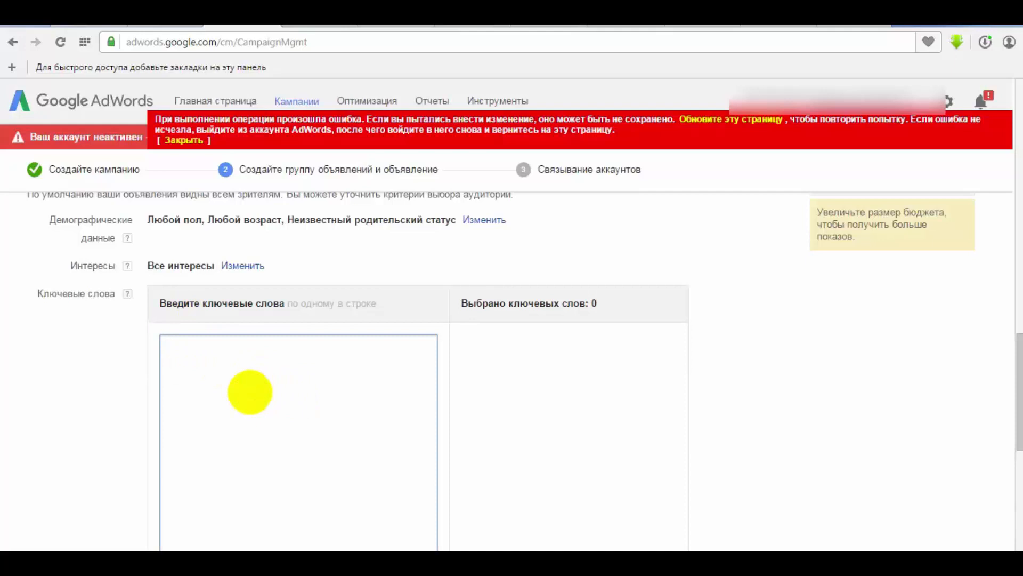
pyautogui.write('maincraft')
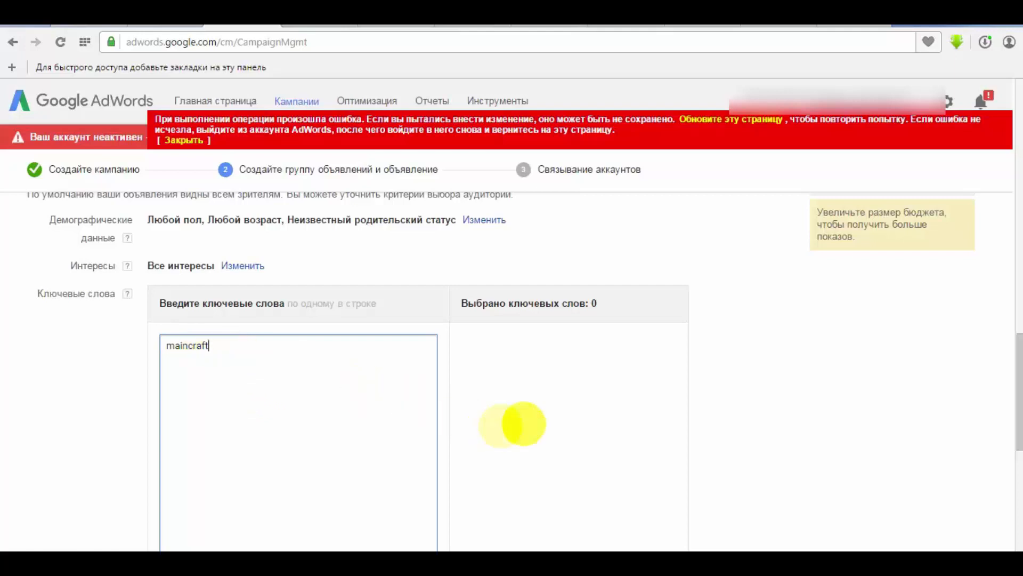
pyautogui.scroll(-3, 1012, 448)
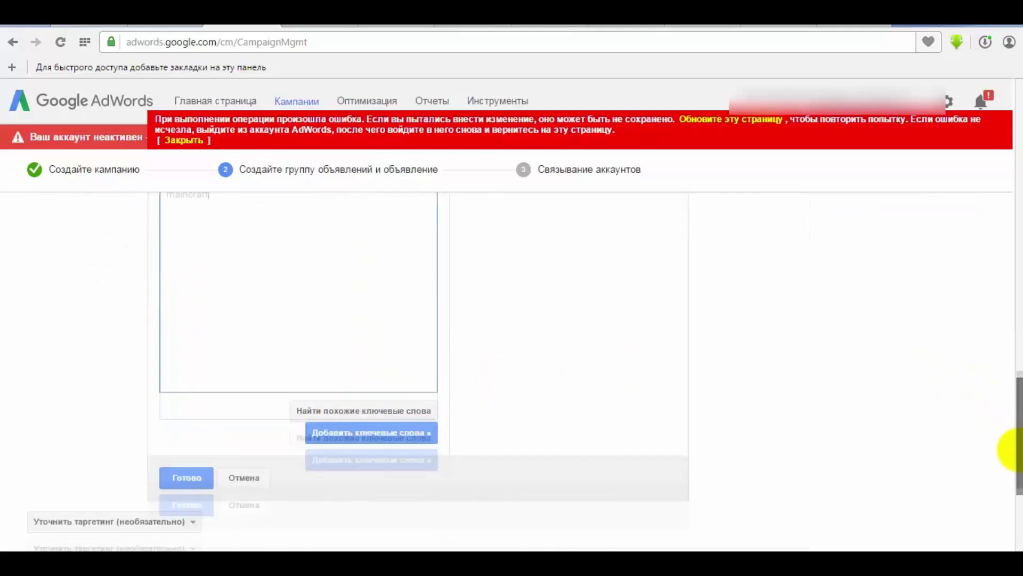
pyautogui.click(407, 402)
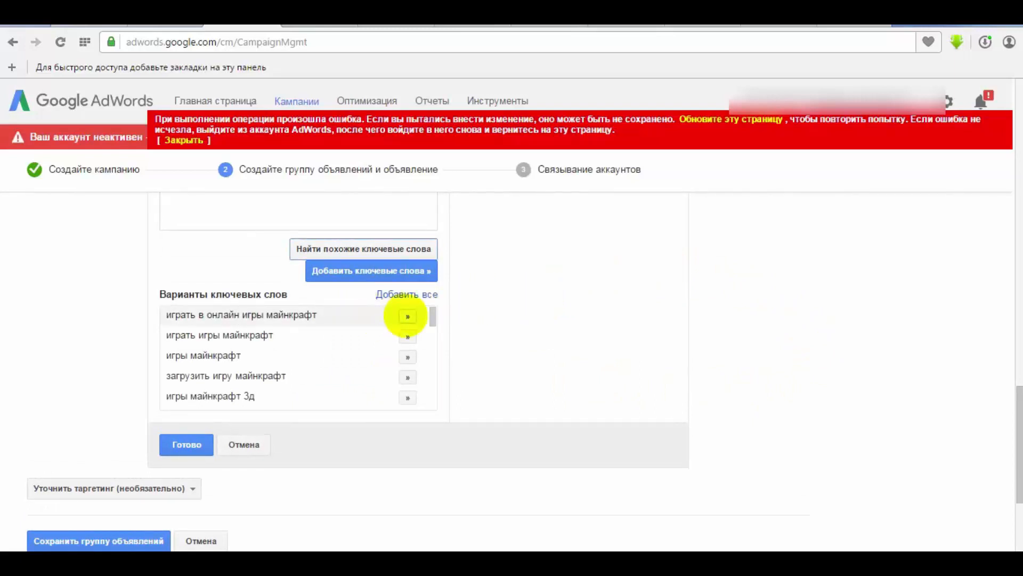
# Step: Add the suggested keyword "играть в онлайн игры майнкрафт" and finish the keyword selection
pyautogui.click(407, 316)
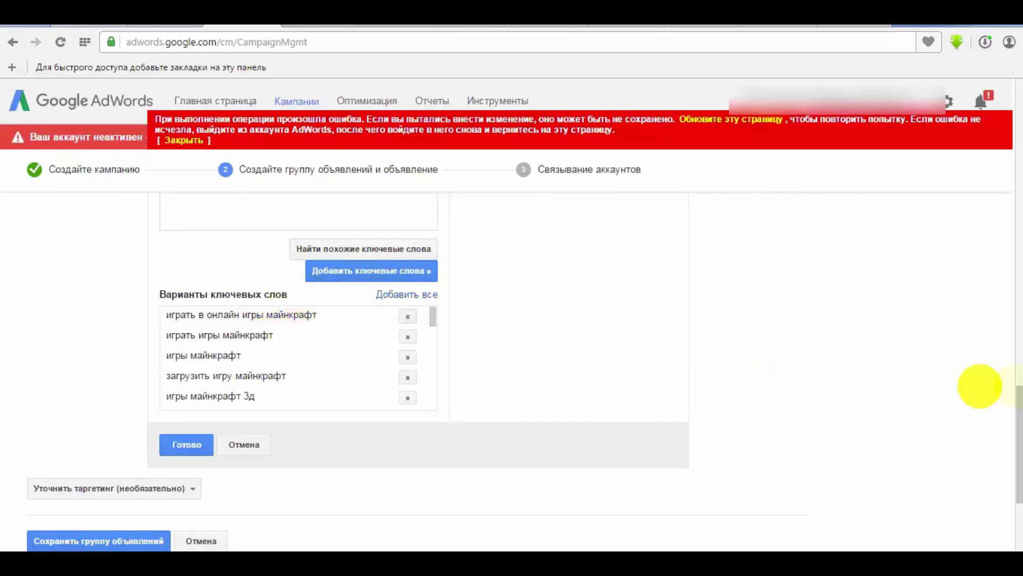
pyautogui.scroll(3, 1015, 368)
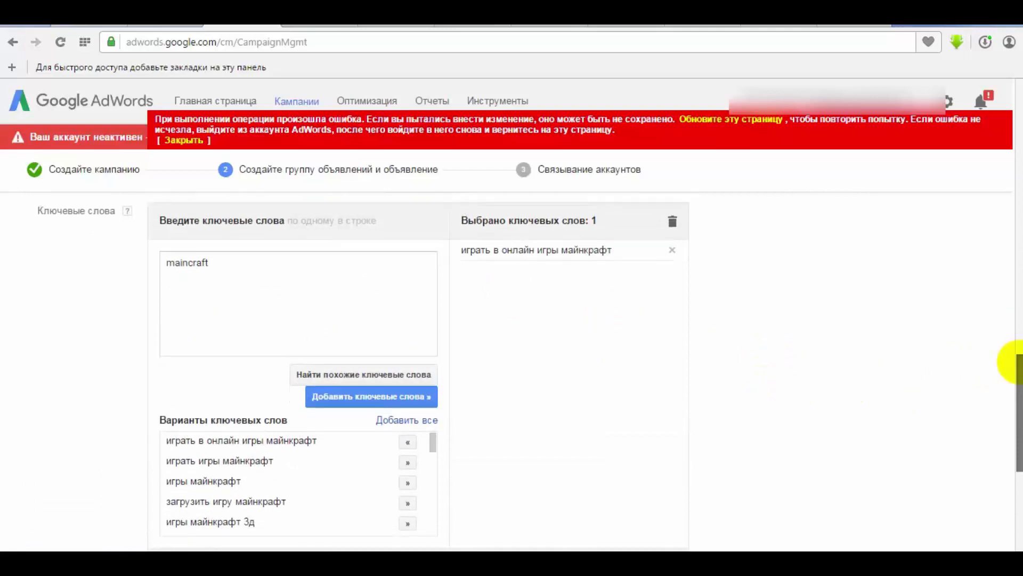
pyautogui.scroll(-4, 1015, 361)
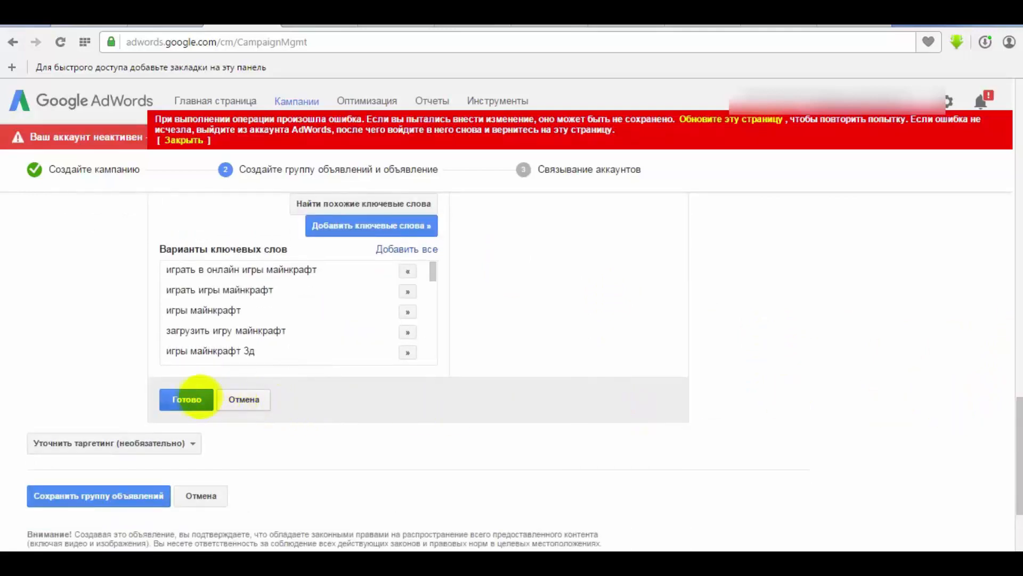
pyautogui.click(186, 399)
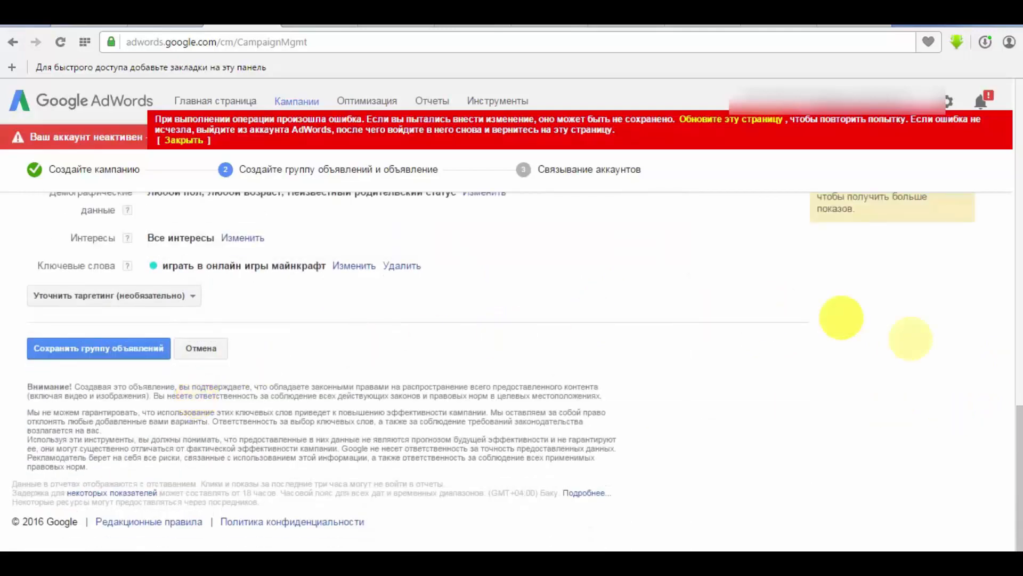
# Step: Try to save the ad group, then dismiss the error notice
pyautogui.scroll(7, 842, 317)
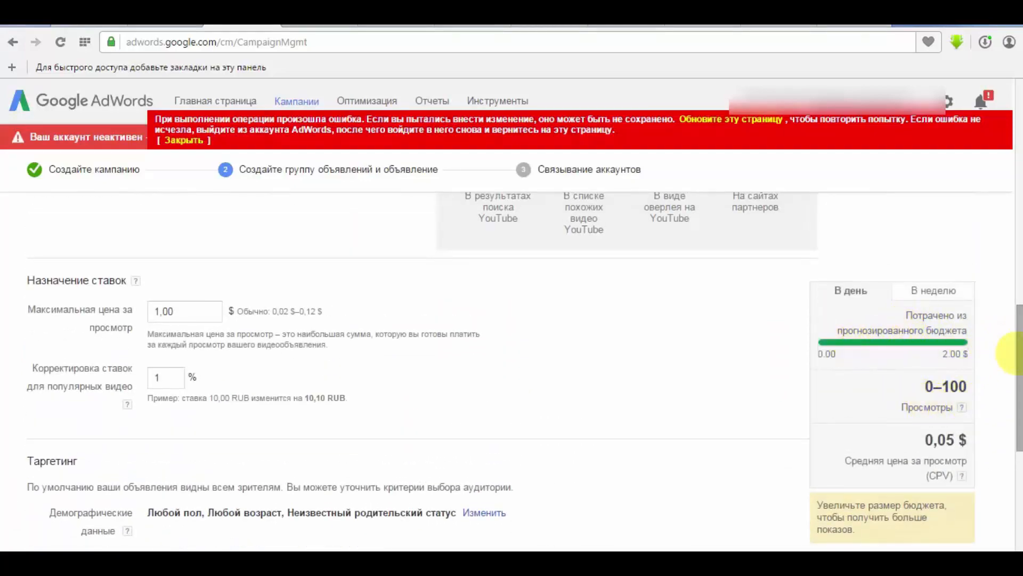
pyautogui.scroll(-5, 1009, 352)
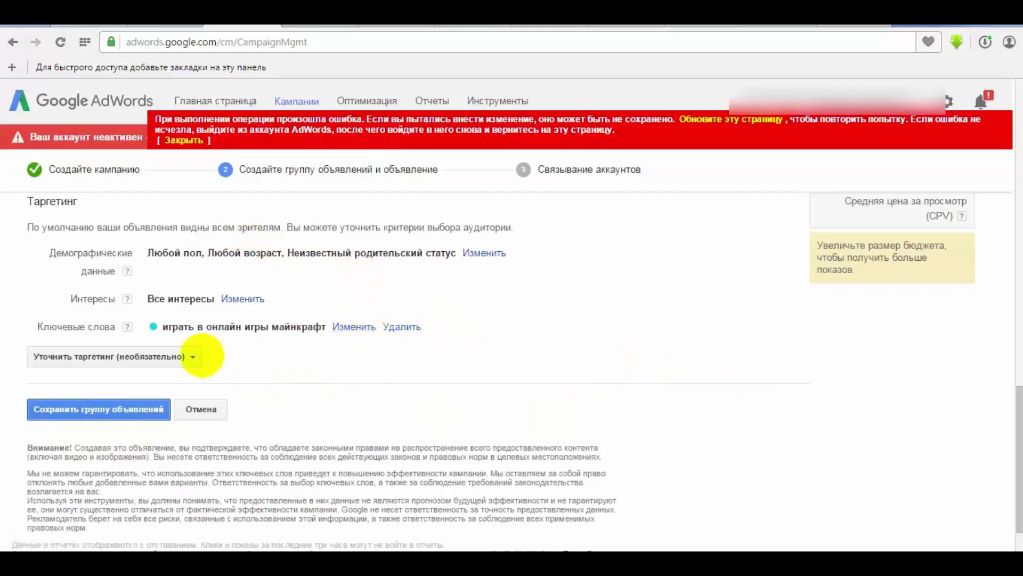
pyautogui.click(188, 356)
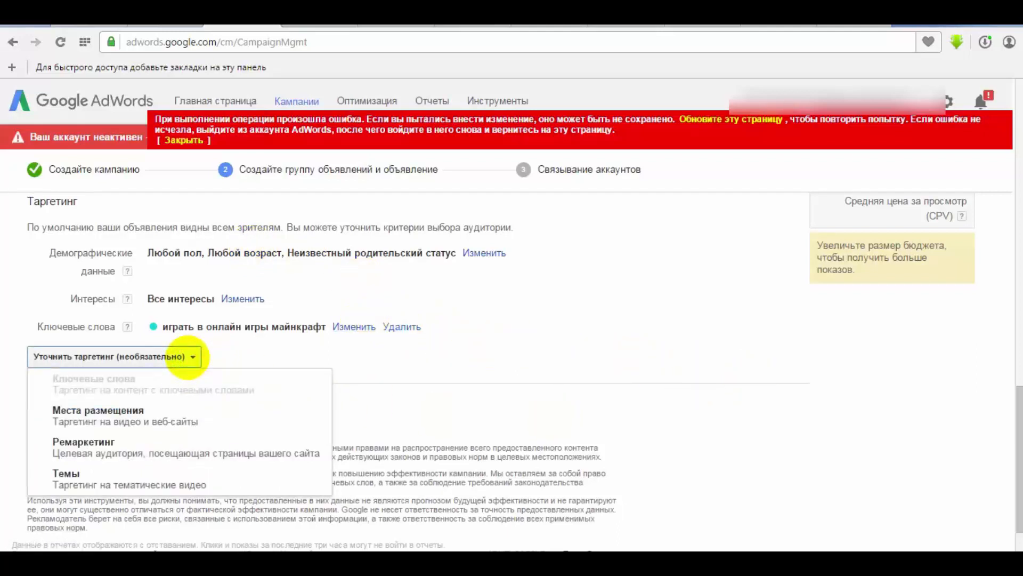
pyautogui.click(188, 356)
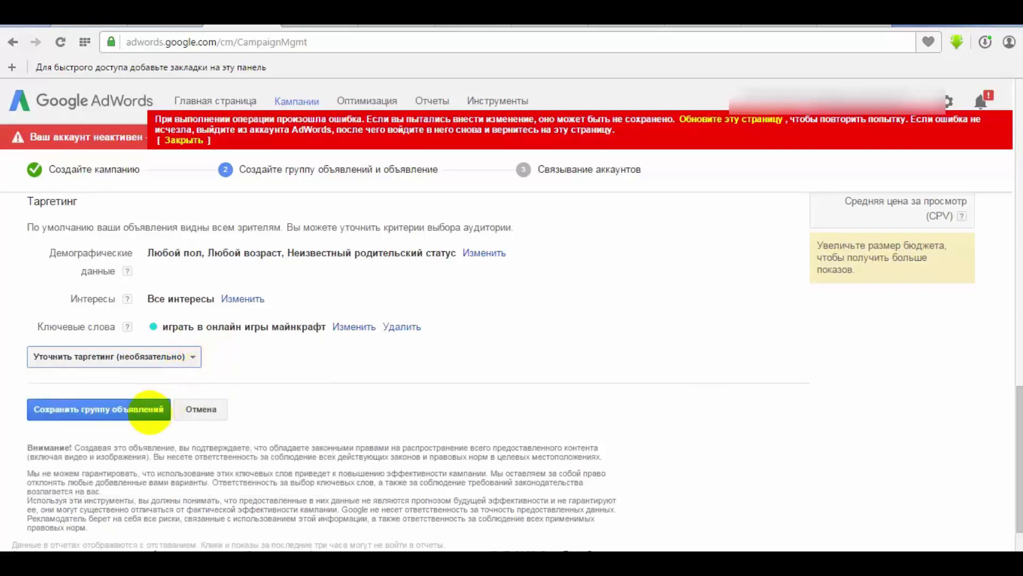
pyautogui.click(149, 413)
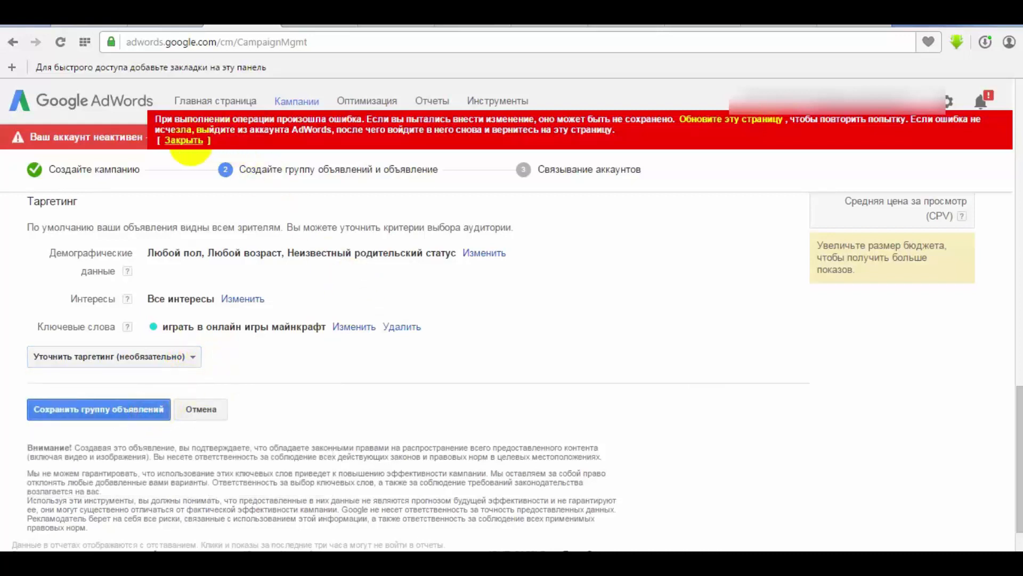
pyautogui.click(186, 141)
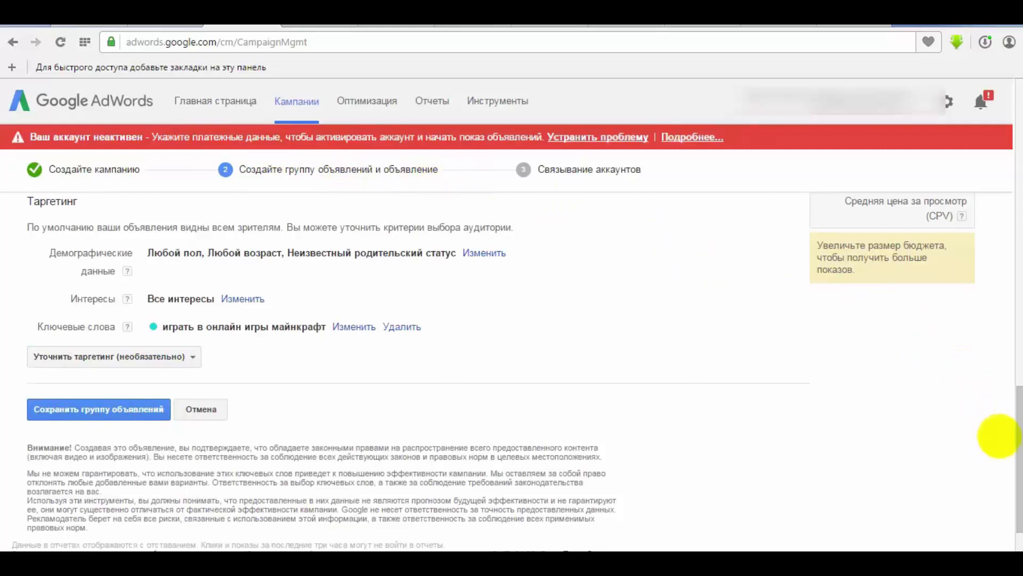
# Step: Shorten the In-Display ad's headline and both description lines to "Azeri yeni prikol"
pyautogui.moveTo(1009, 439); pyautogui.dragTo(1010, 253)
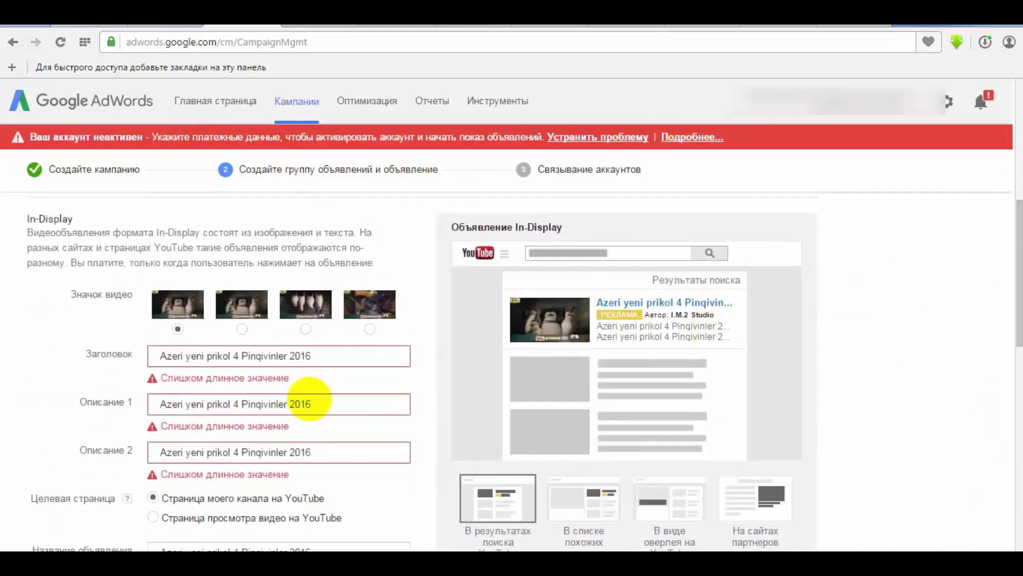
pyautogui.moveTo(313, 401); pyautogui.dragTo(236, 402)
pyautogui.press('BackSpace')
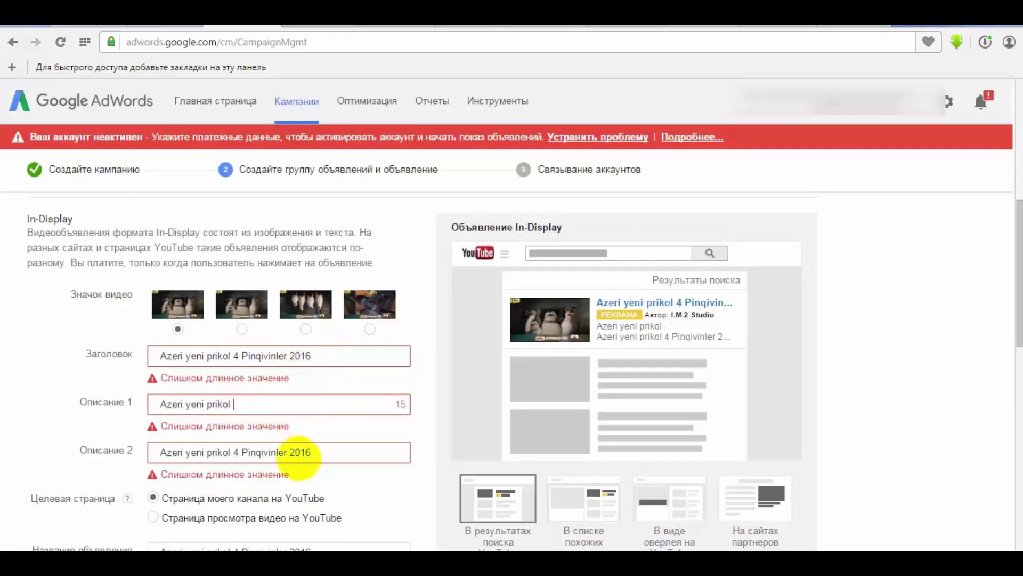
pyautogui.moveTo(311, 356); pyautogui.dragTo(233, 354)
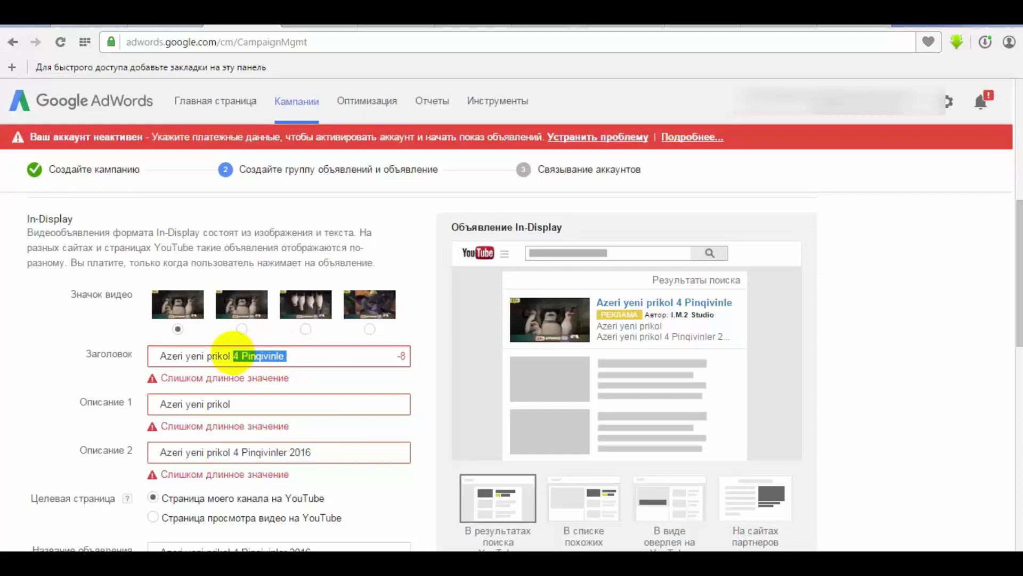
pyautogui.press('BackSpace')
pyautogui.moveTo(297, 452); pyautogui.dragTo(230, 453)
pyautogui.press('BackSpace')
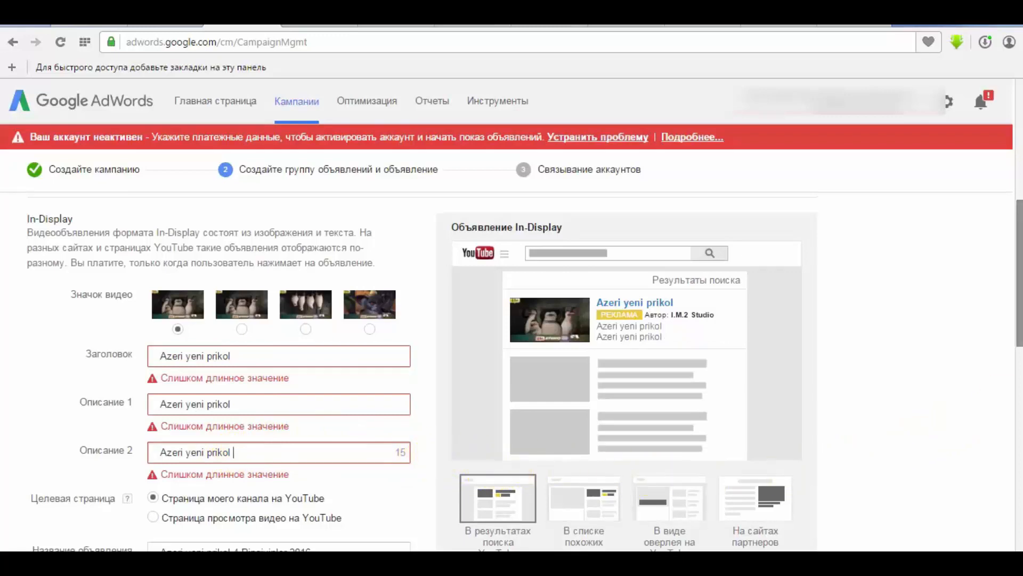
# Step: Save the ad group and complete the account-linking stage to return to the campaign list
pyautogui.moveTo(1019, 319); pyautogui.dragTo(970, 512)
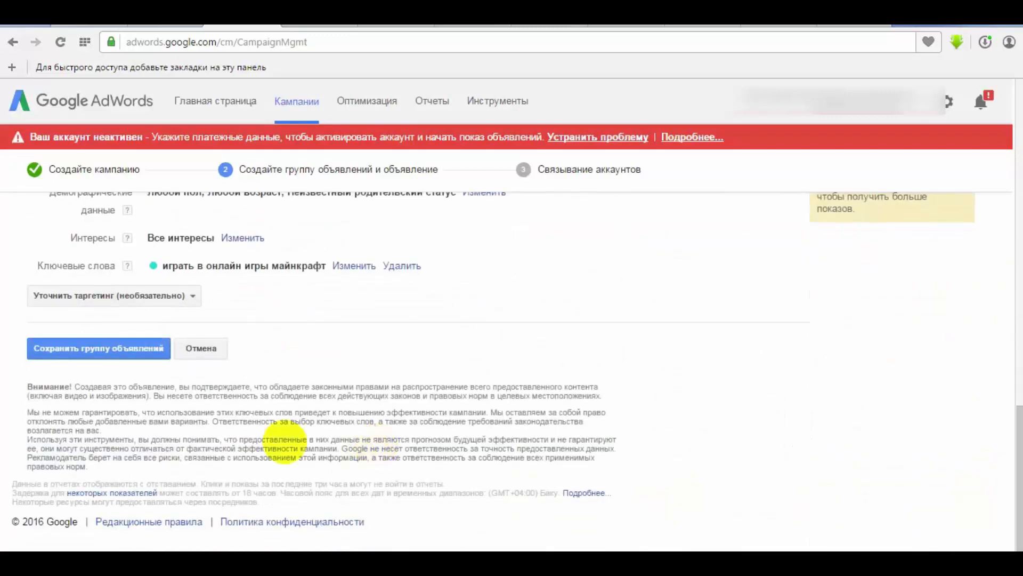
pyautogui.click(123, 347)
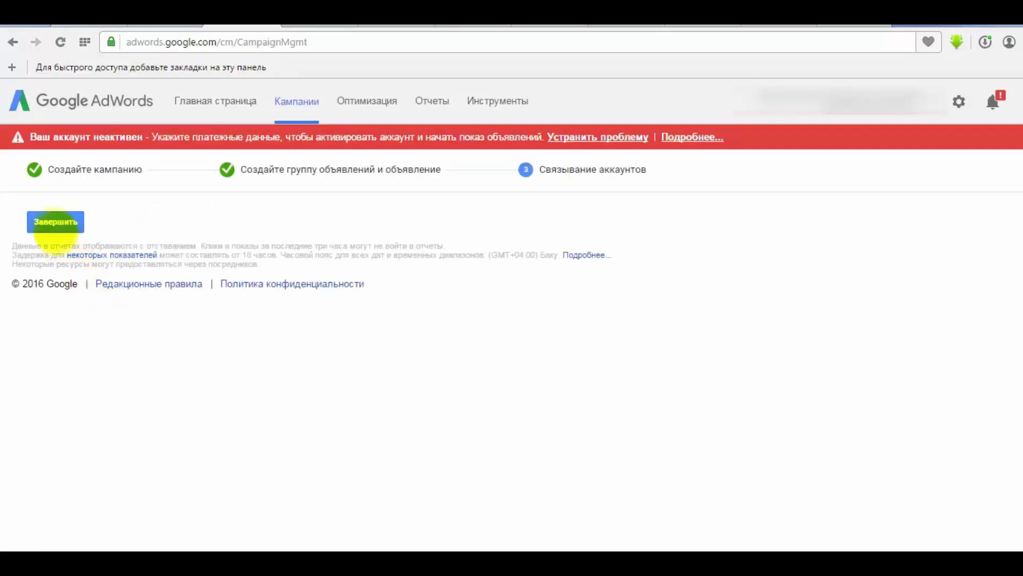
pyautogui.click(52, 222)
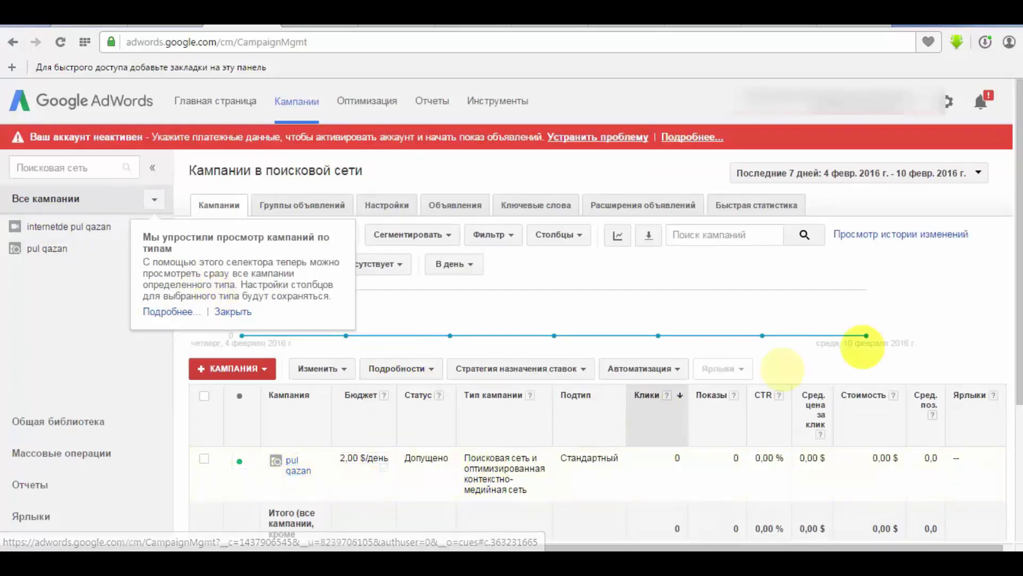
pyautogui.scroll(-3, 1006, 278)
pyautogui.scroll(-1, 1005, 331)
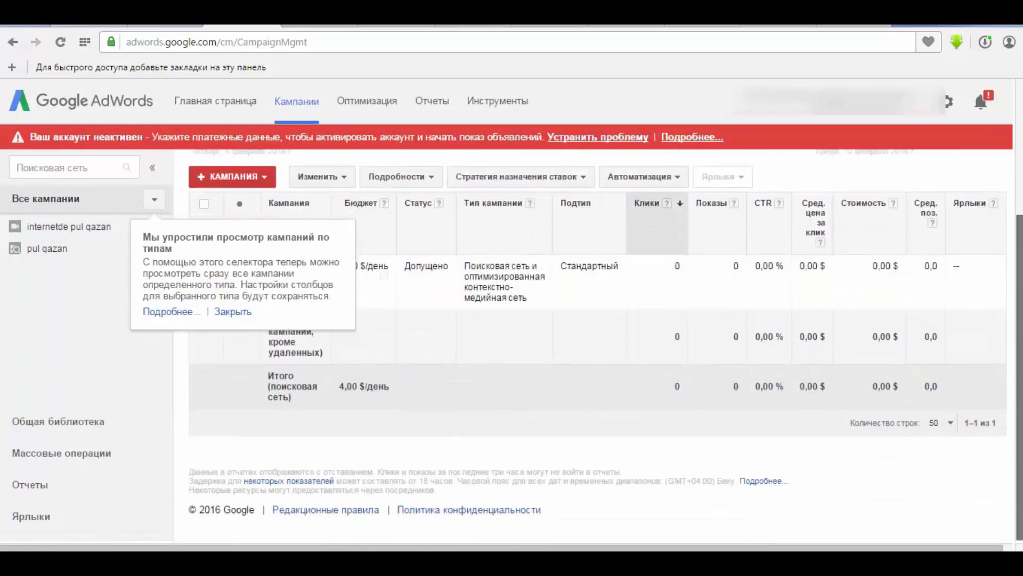
# Step: Dismiss the tip about viewing campaigns by type and look over the search-network campaign list
pyautogui.scroll(4, 998, 210)
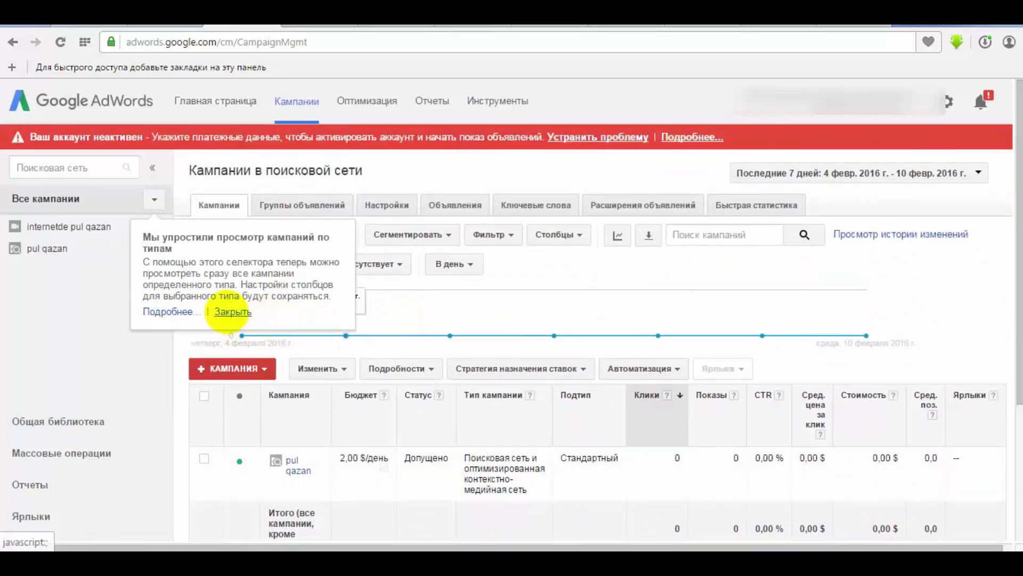
pyautogui.click(230, 311)
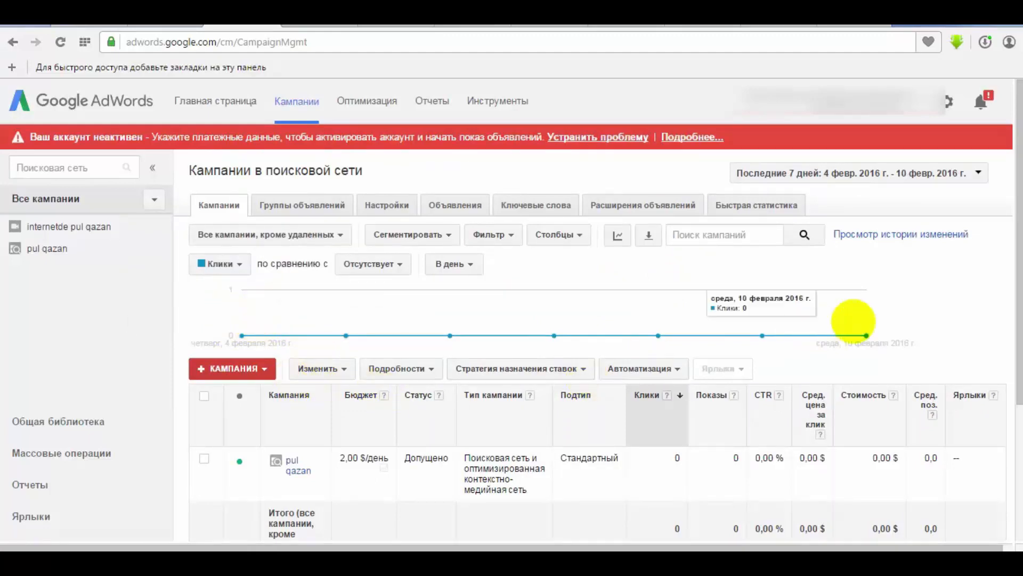
pyautogui.scroll(-1, 1007, 346)
pyautogui.scroll(-2, 1008, 347)
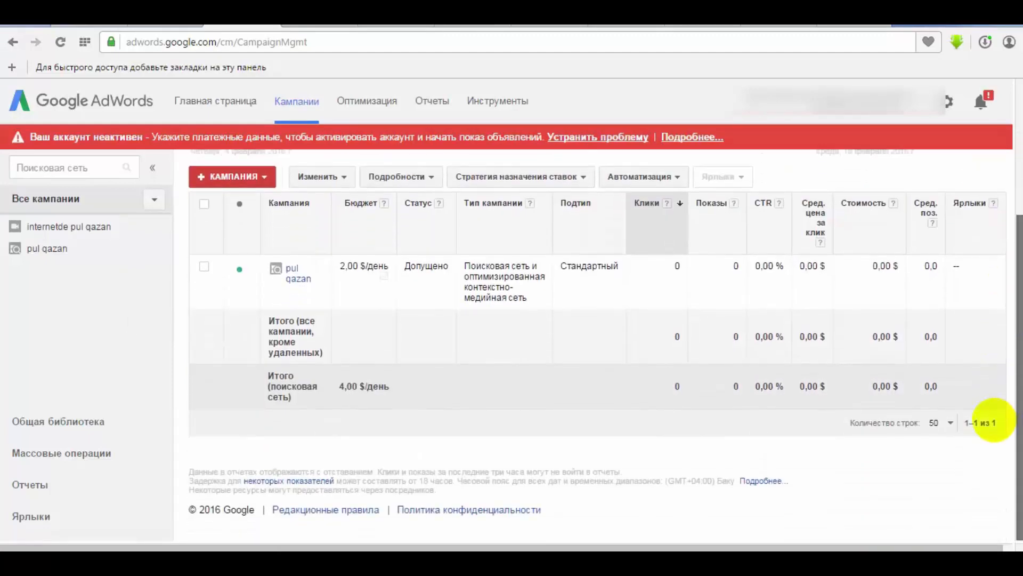
pyautogui.scroll(3, 993, 421)
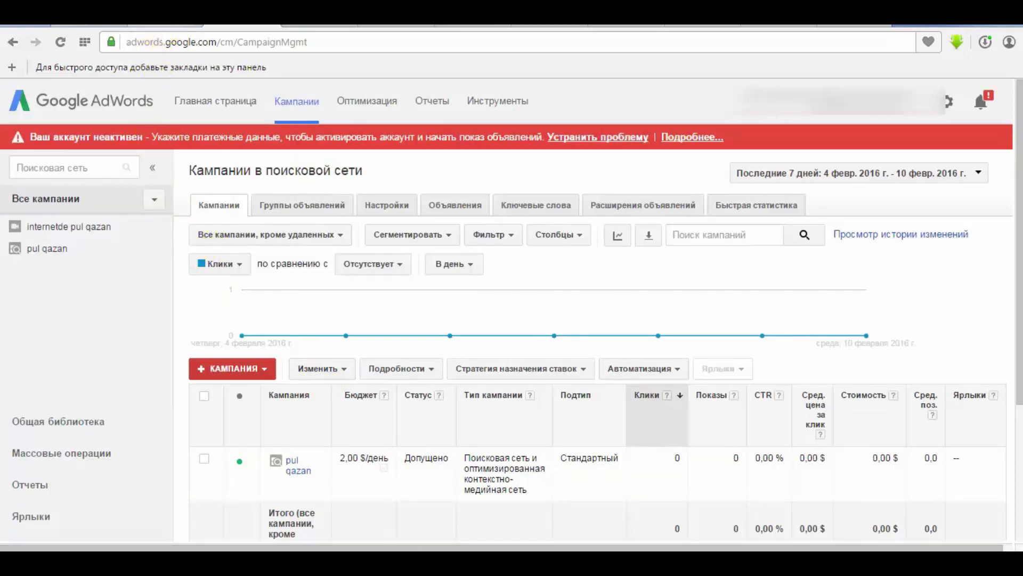
# Step: Switch to YouTube's advanced settings, restart the AdWords account linking and try to continue with the customer ID left blank
pyautogui.click(162, 25)
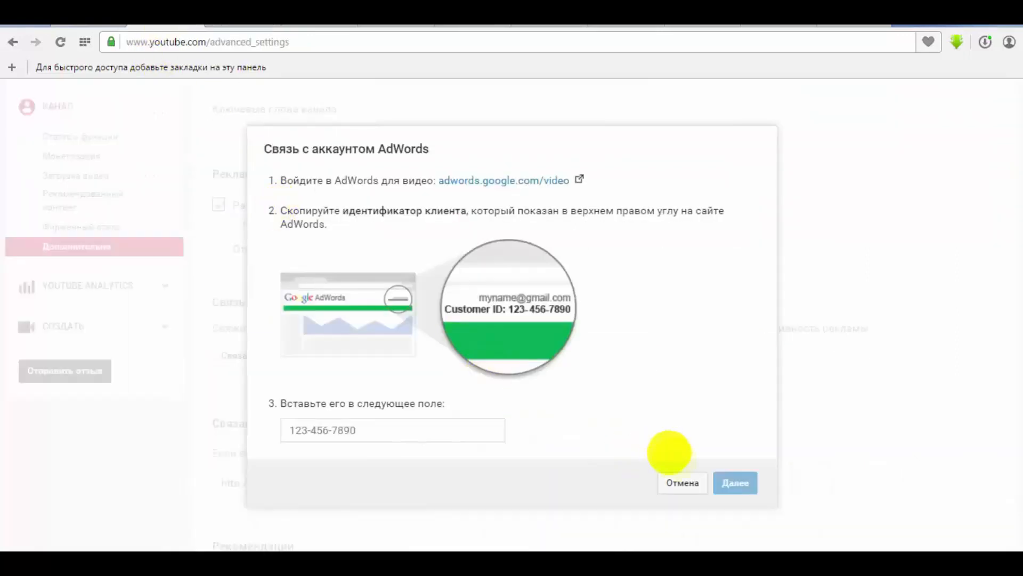
pyautogui.click(682, 483)
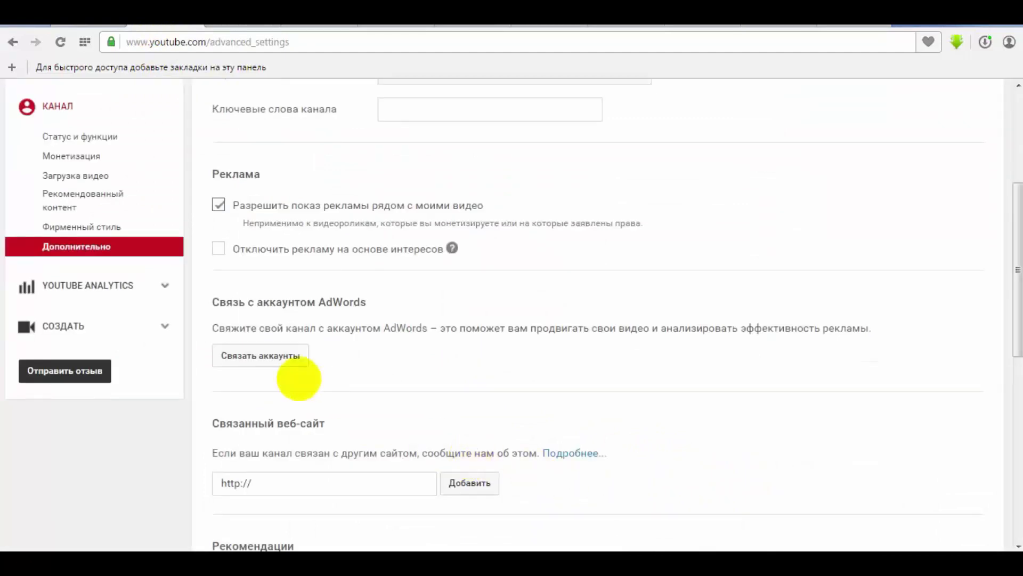
pyautogui.click(60, 42)
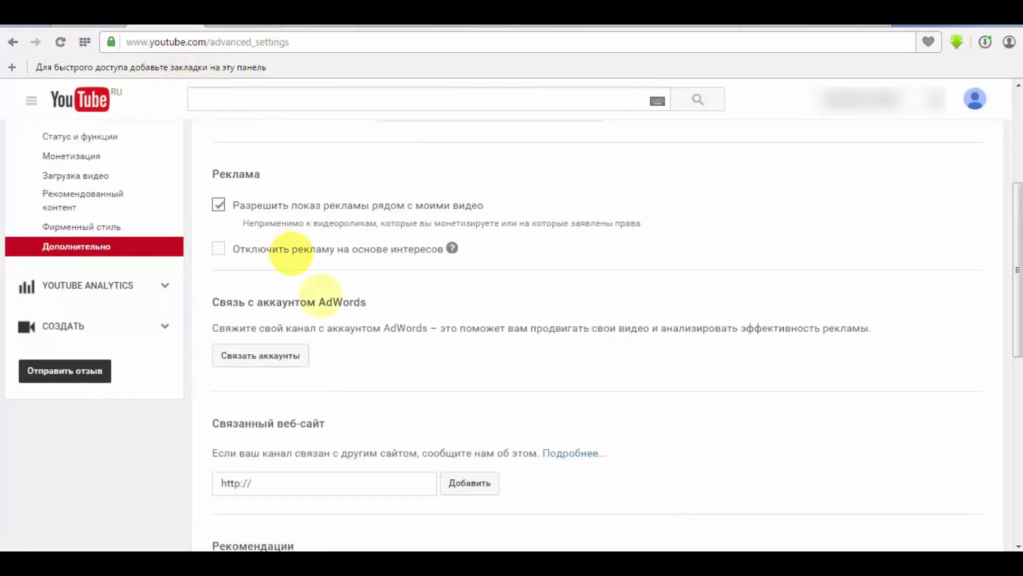
pyautogui.click(264, 355)
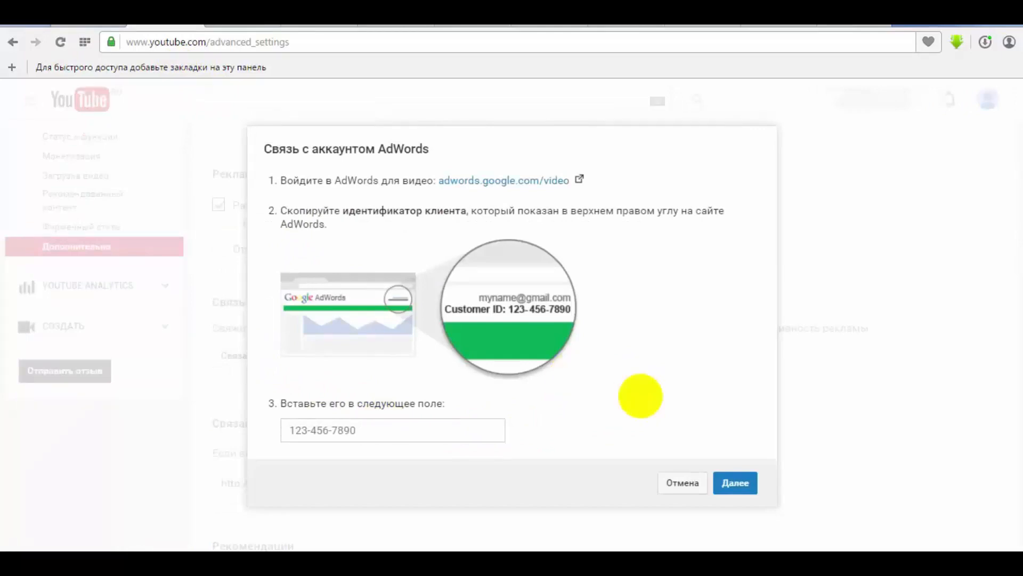
pyautogui.click(735, 482)
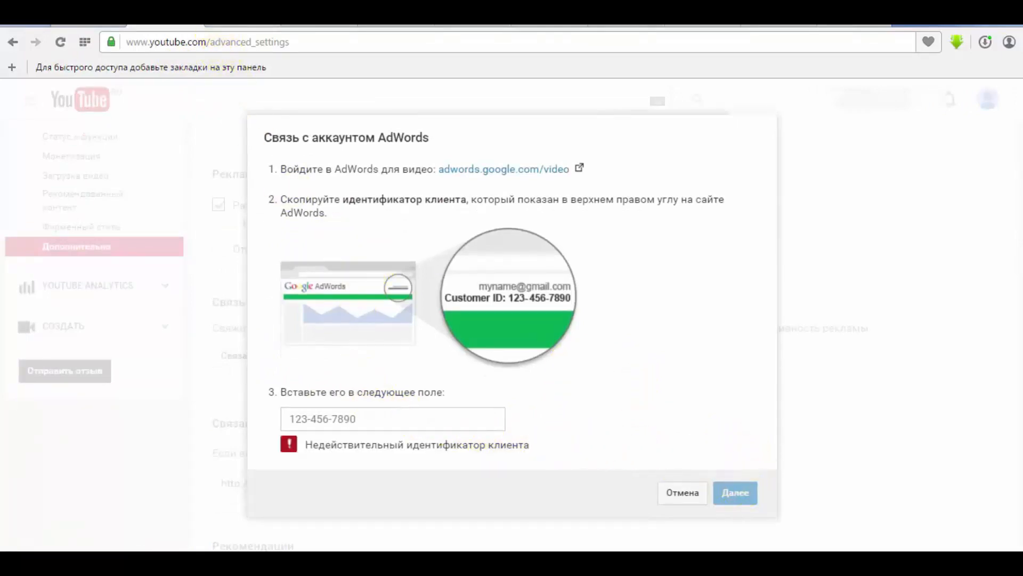
# Step: Return to AdWords and copy the customer ID from the account details
pyautogui.click(241, 23)
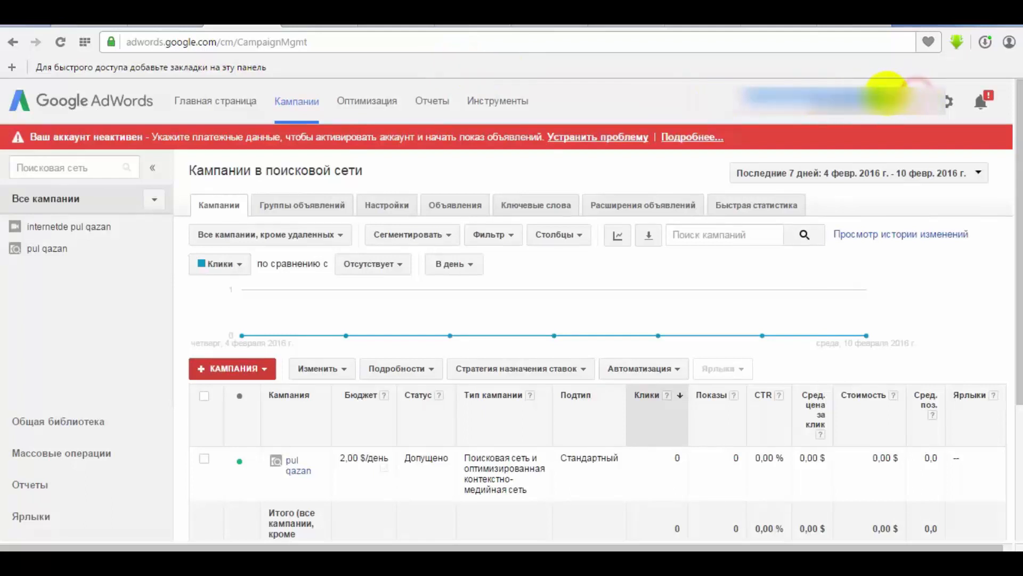
pyautogui.click(916, 90)
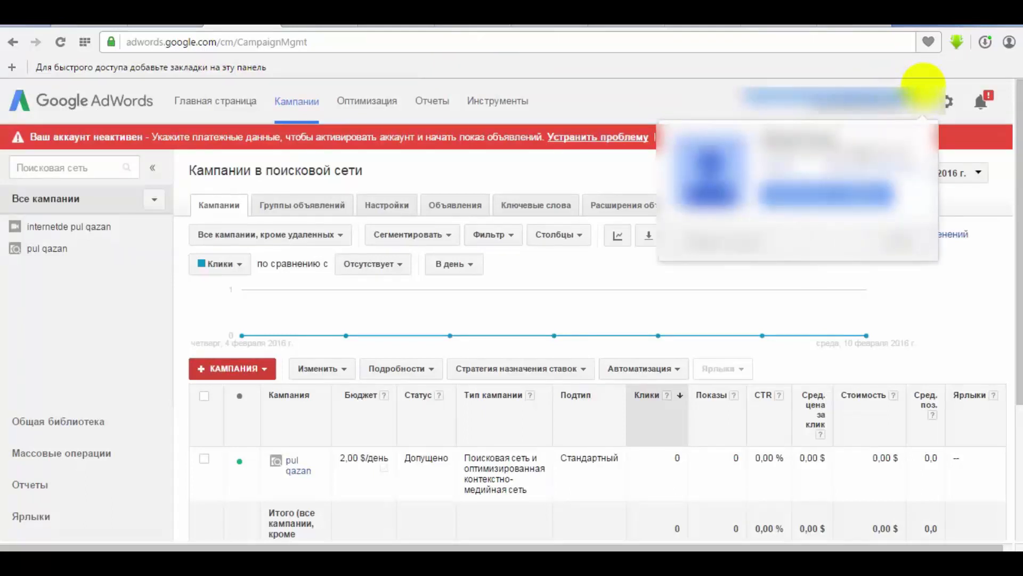
pyautogui.click(922, 86)
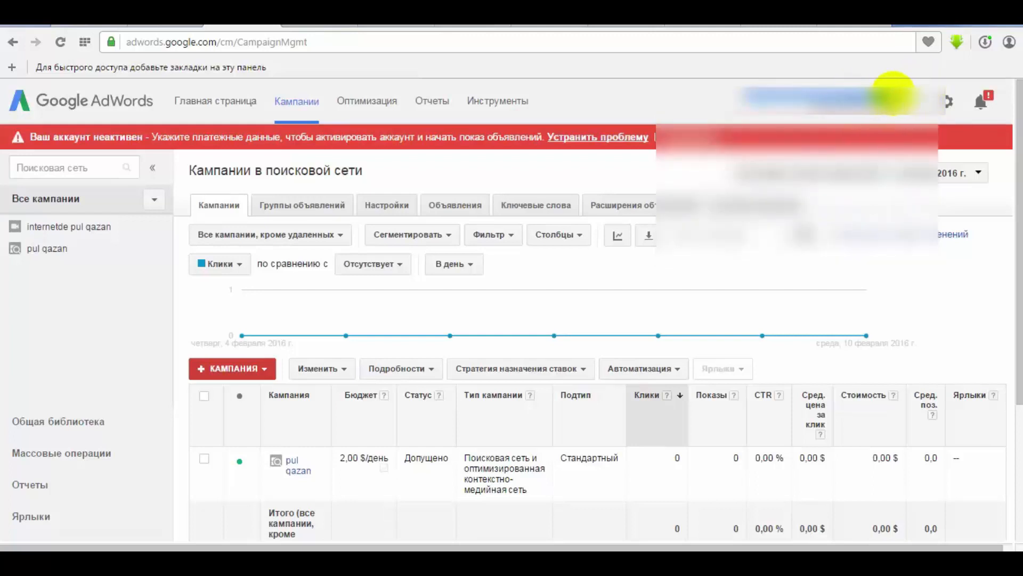
pyautogui.click(914, 91)
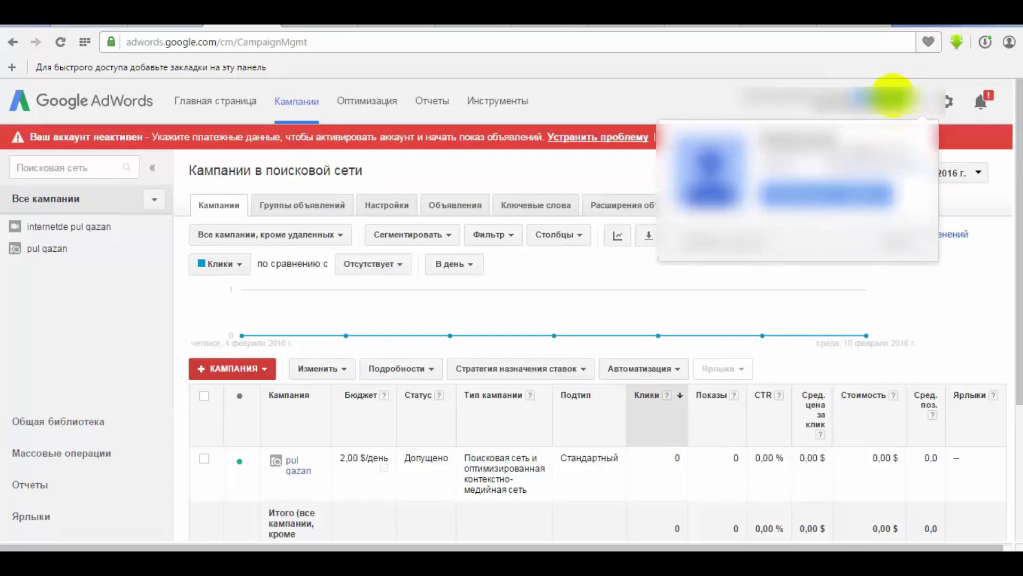
pyautogui.rightClick(893, 96)
pyautogui.click(871, 146)
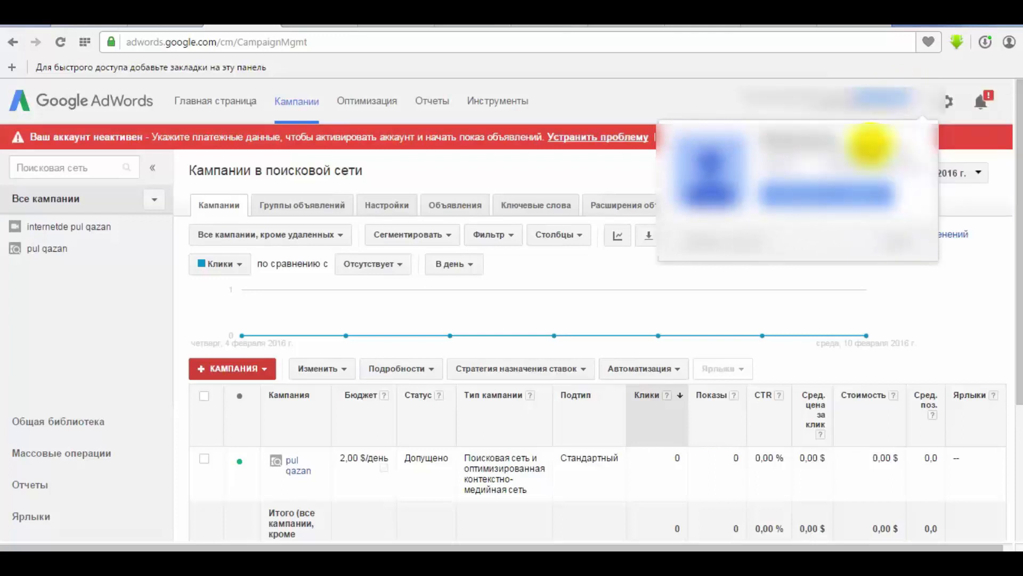
# Step: Paste the AdWords customer ID into YouTube's account-linking form and continue to the account name and permissions
pyautogui.click(168, 25)
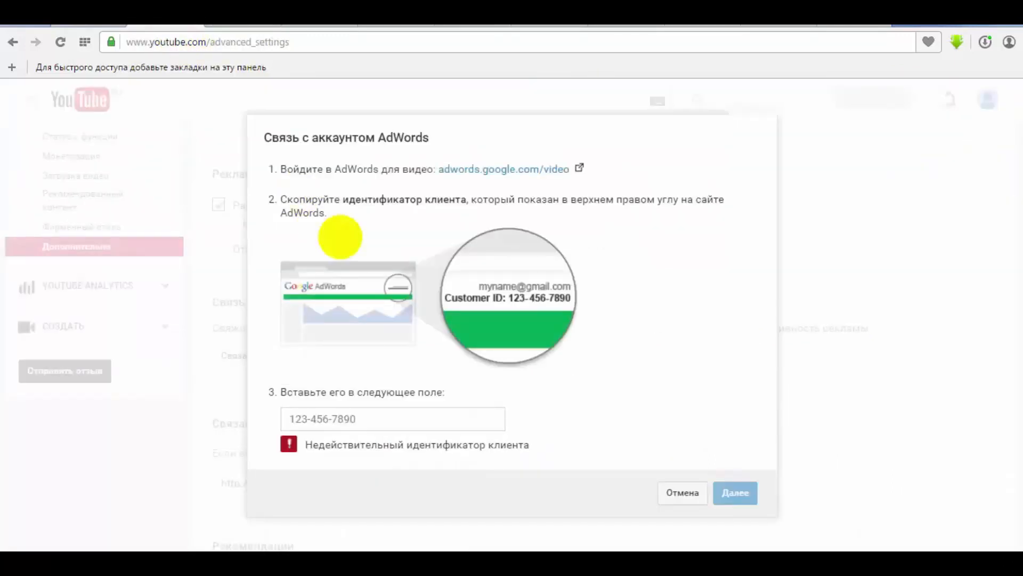
pyautogui.click(320, 419)
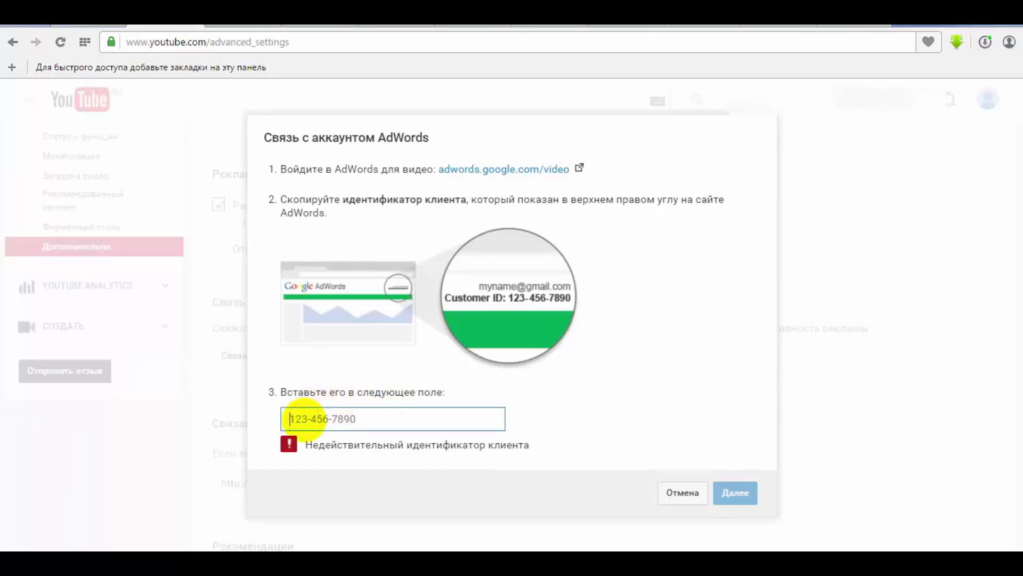
pyautogui.rightClick(307, 418)
pyautogui.click(374, 314)
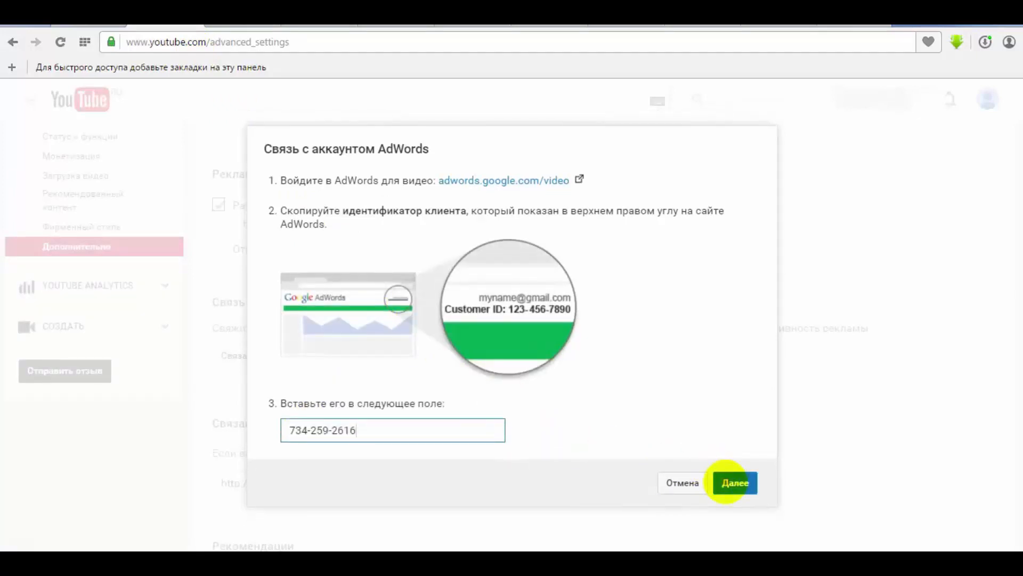
pyautogui.click(726, 481)
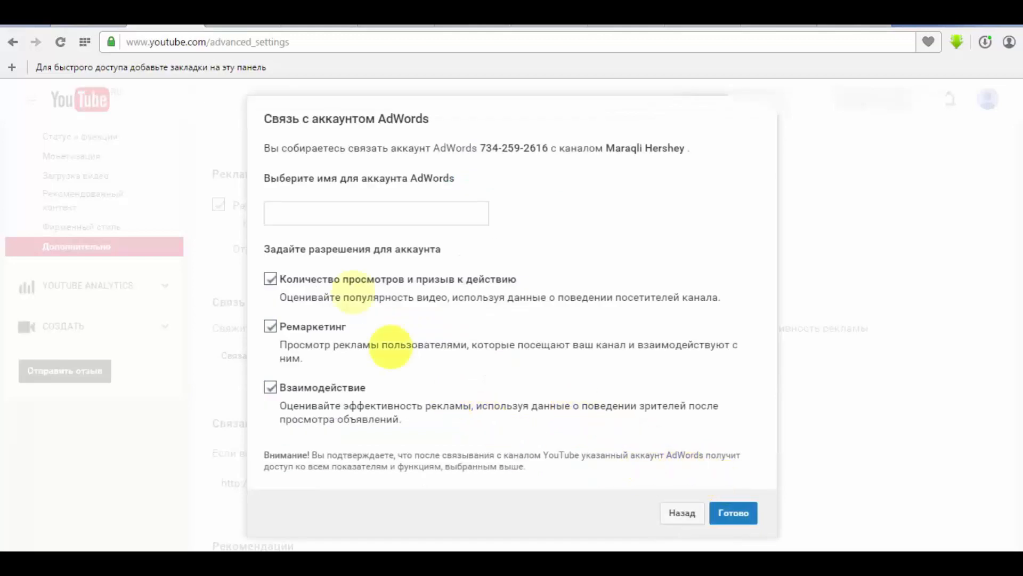
# Step: Name the linked AdWords account "maraqli video" and finish linking it with all three permissions enabled
pyautogui.click(274, 215)
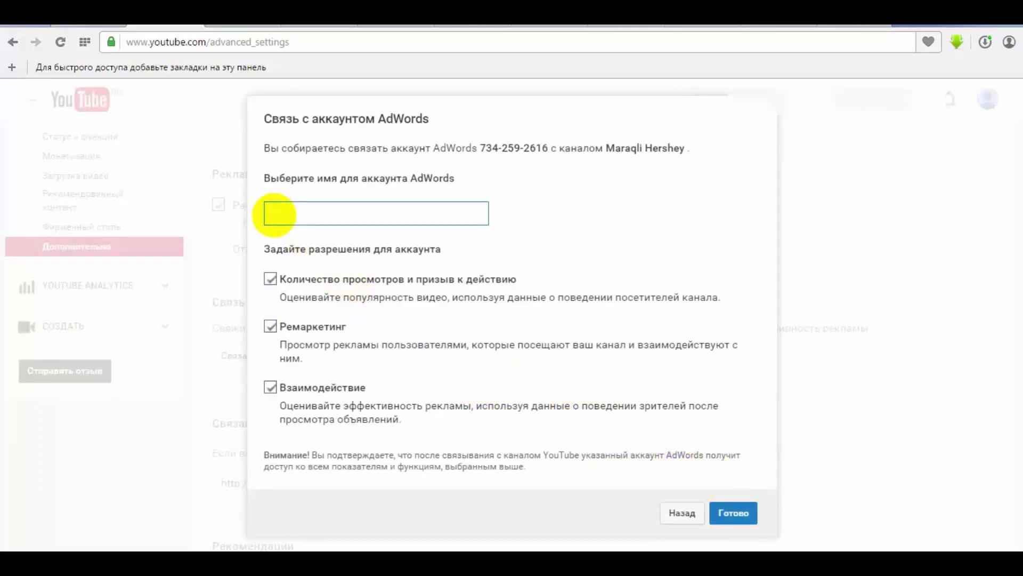
pyautogui.write('maraqli video')
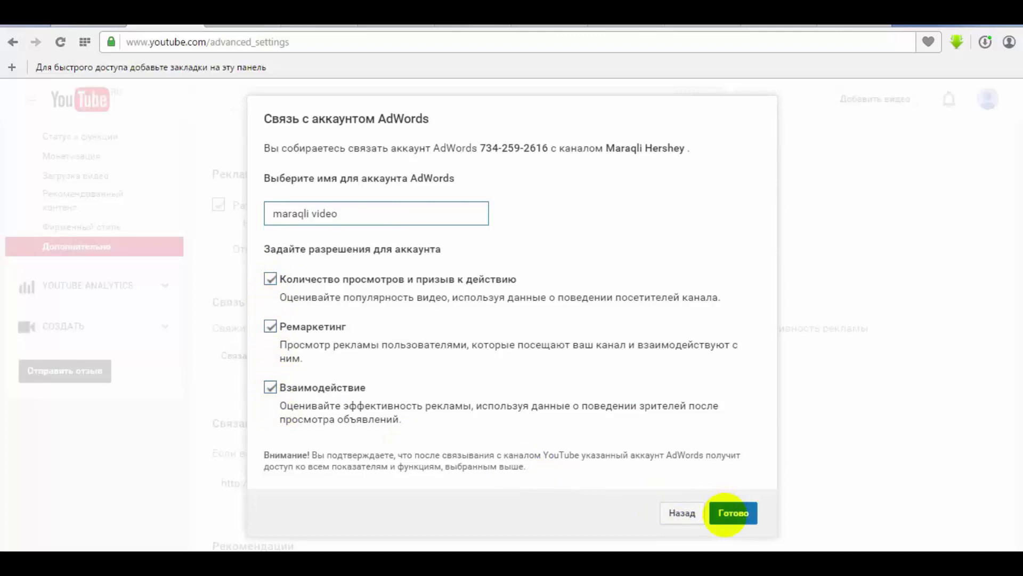
pyautogui.click(726, 513)
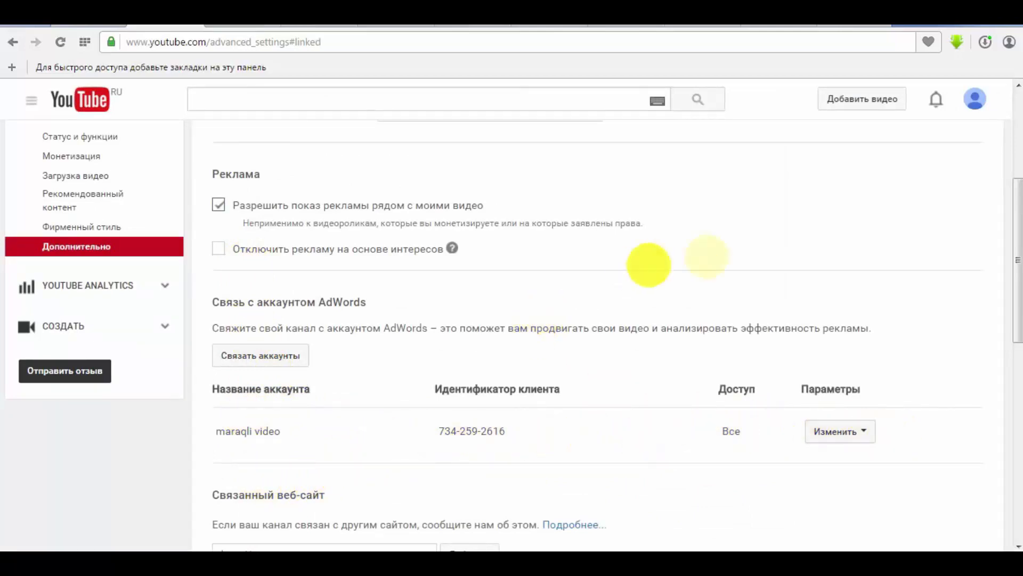
# Step: Save the channel's advanced settings and go to the Creator Studio dashboard
pyautogui.scroll(-6, 991, 327)
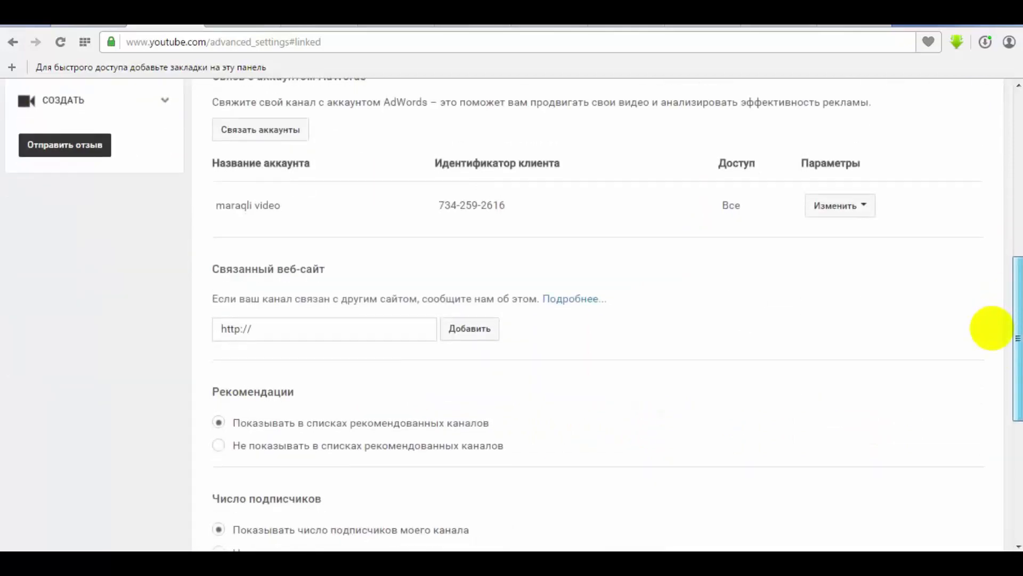
pyautogui.scroll(-5, 984, 358)
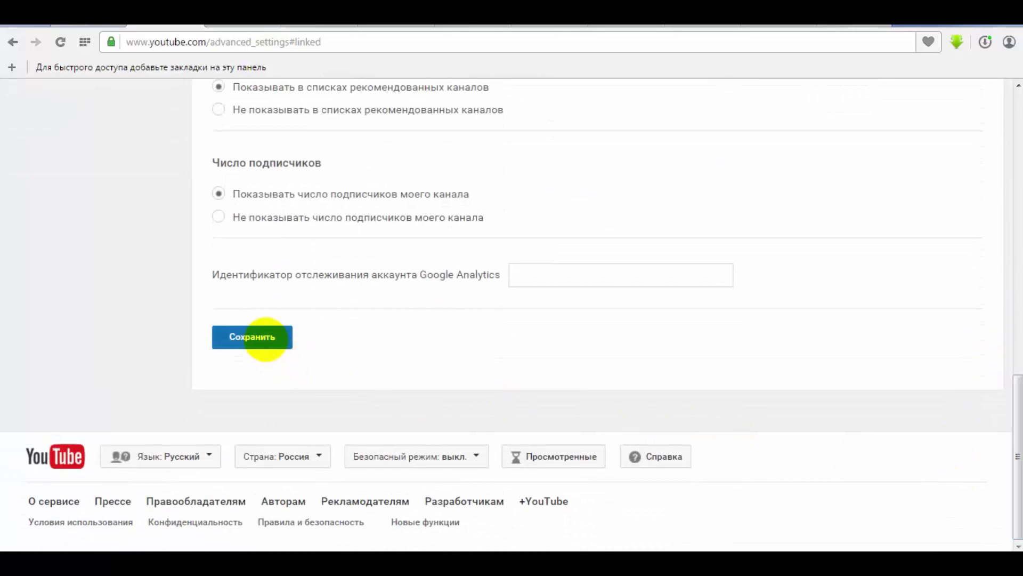
pyautogui.click(266, 339)
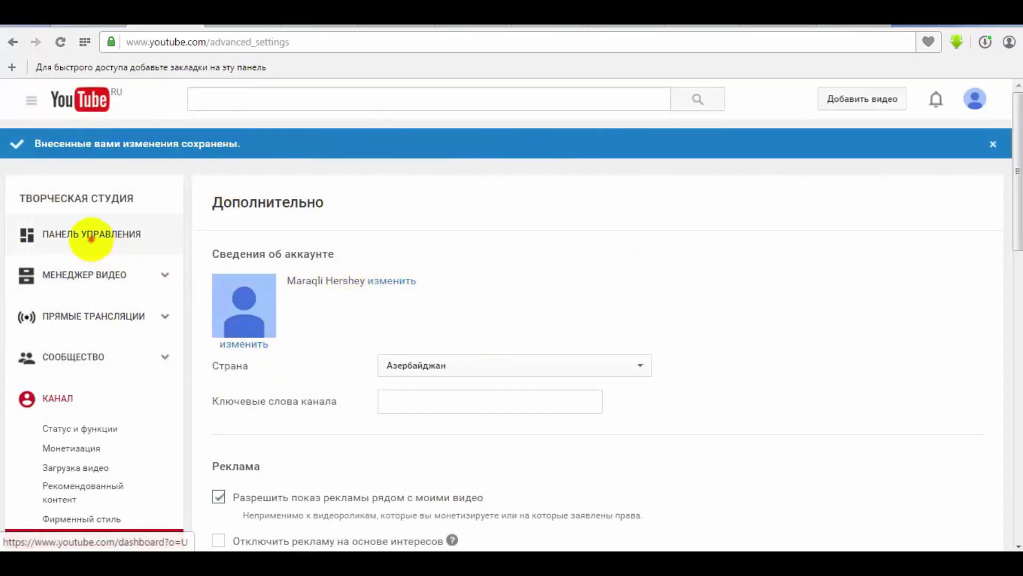
pyautogui.click(91, 237)
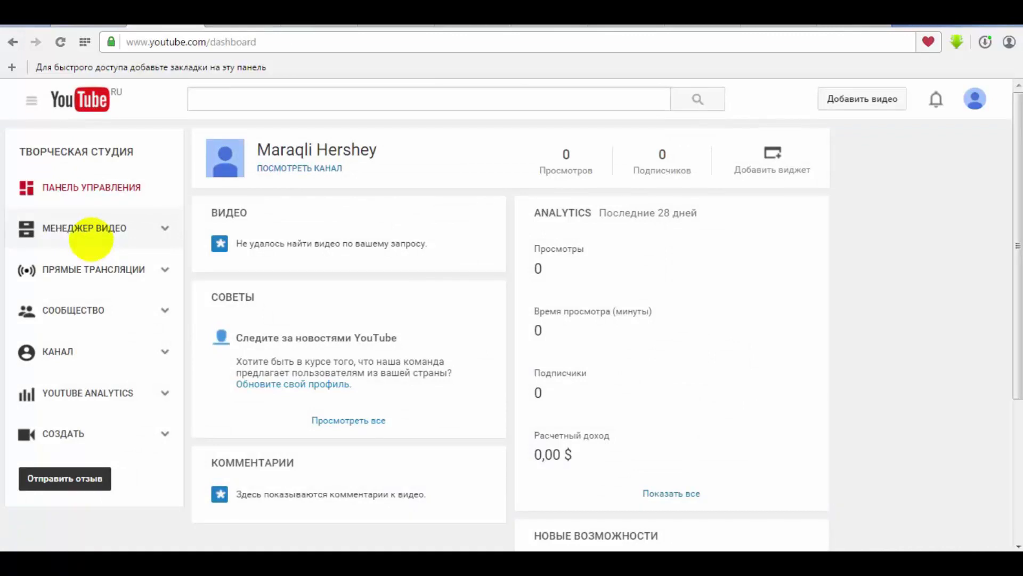
pyautogui.click(90, 230)
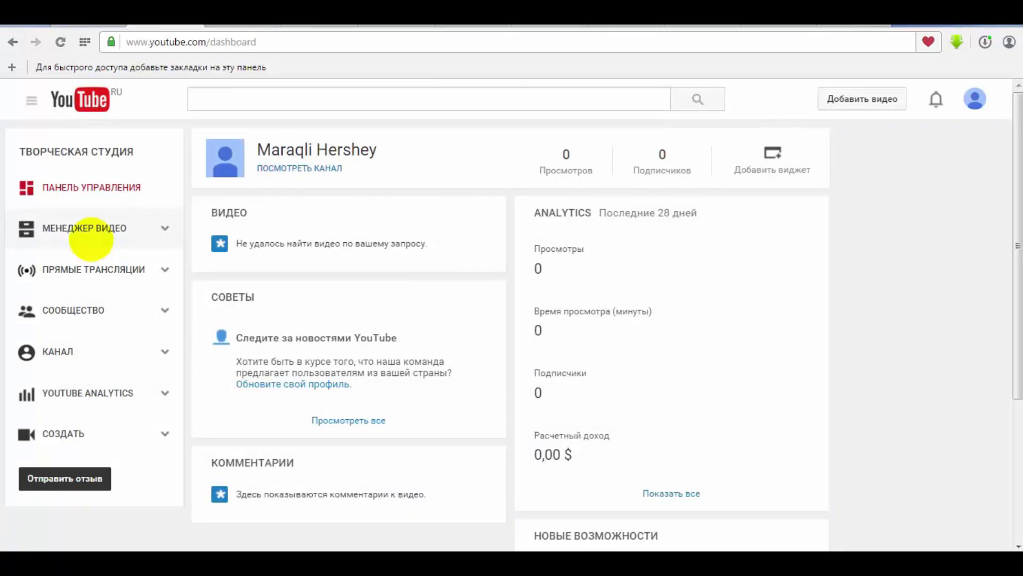